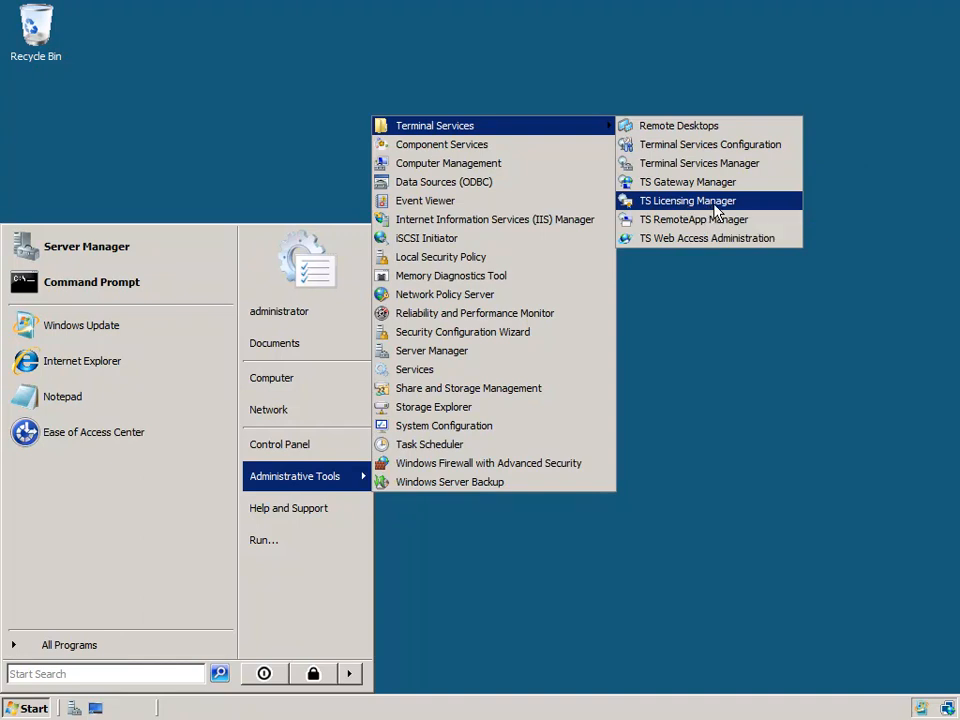
Open TS Licensing Manager and change the discovery scope of license server TS1 to the forest.
click(716, 210)
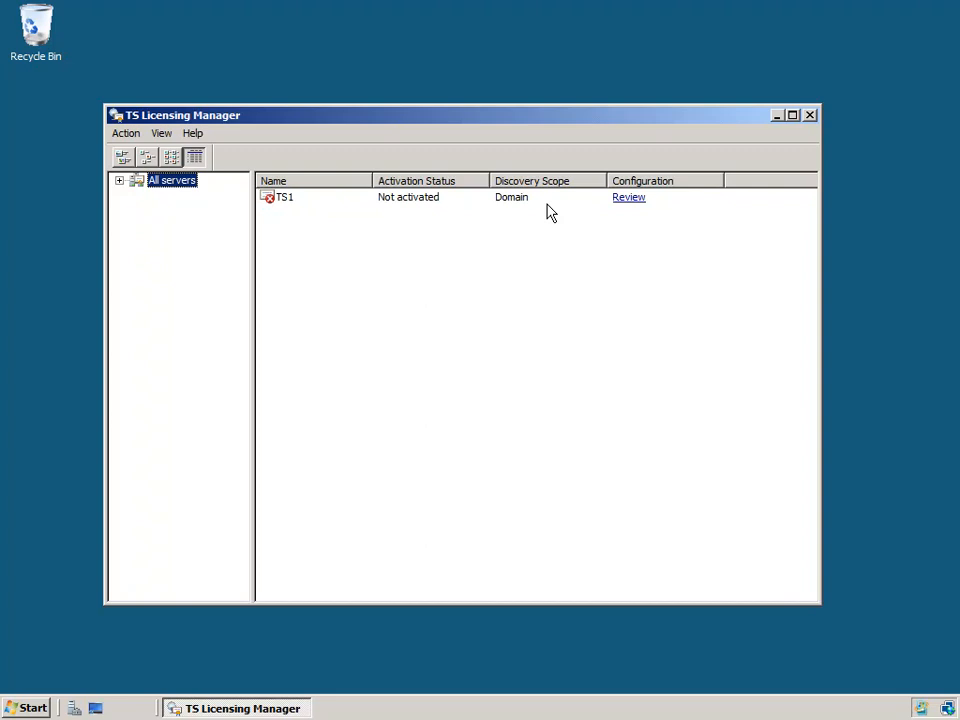
click(629, 198)
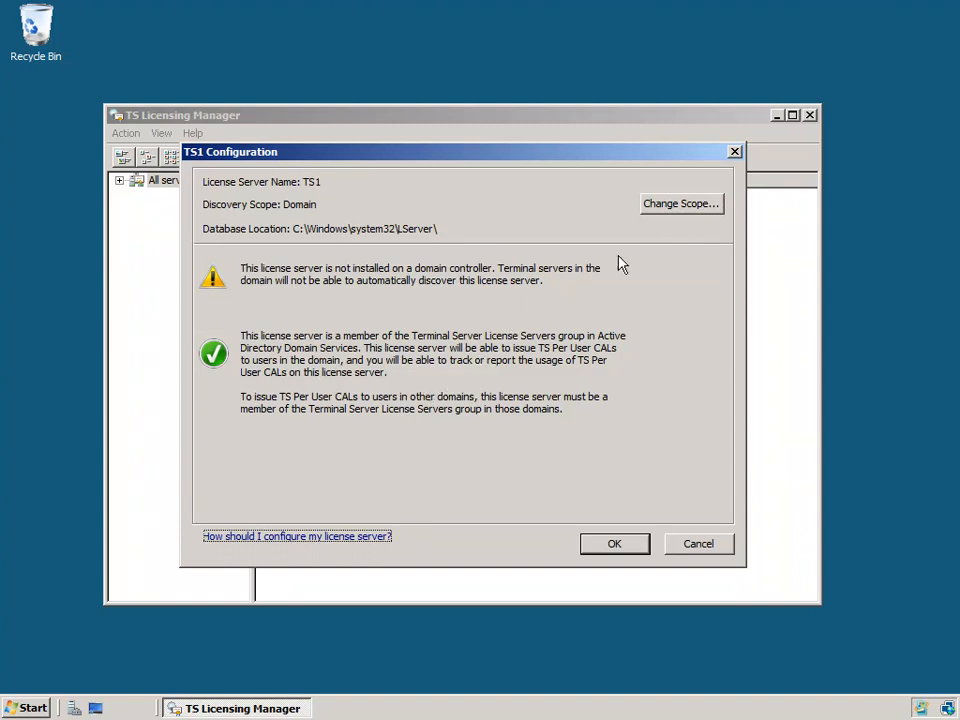
click(690, 212)
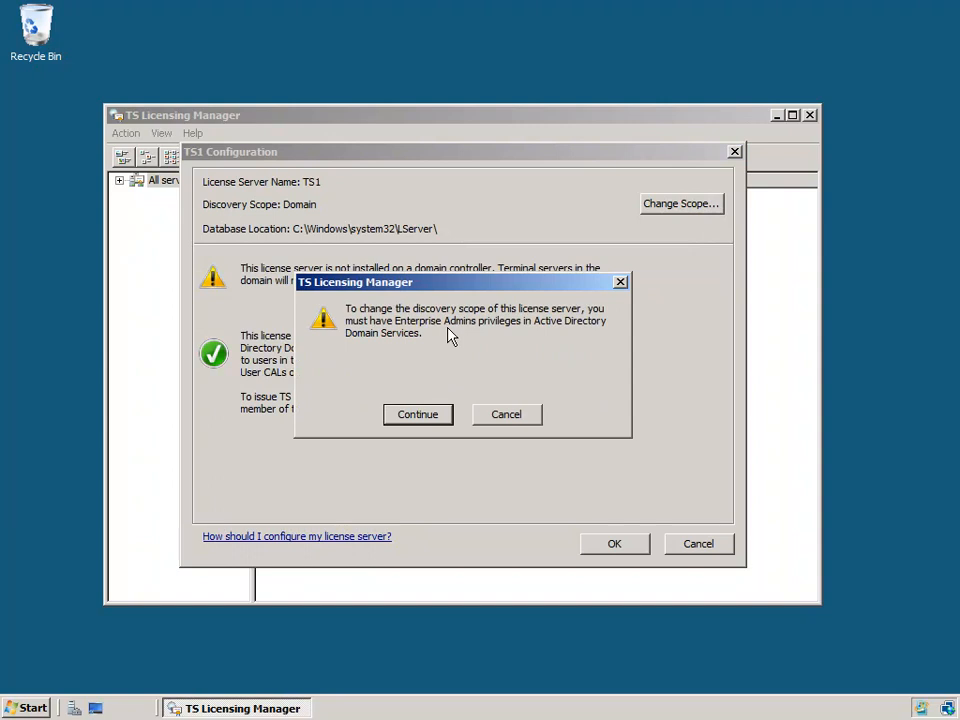
click(431, 420)
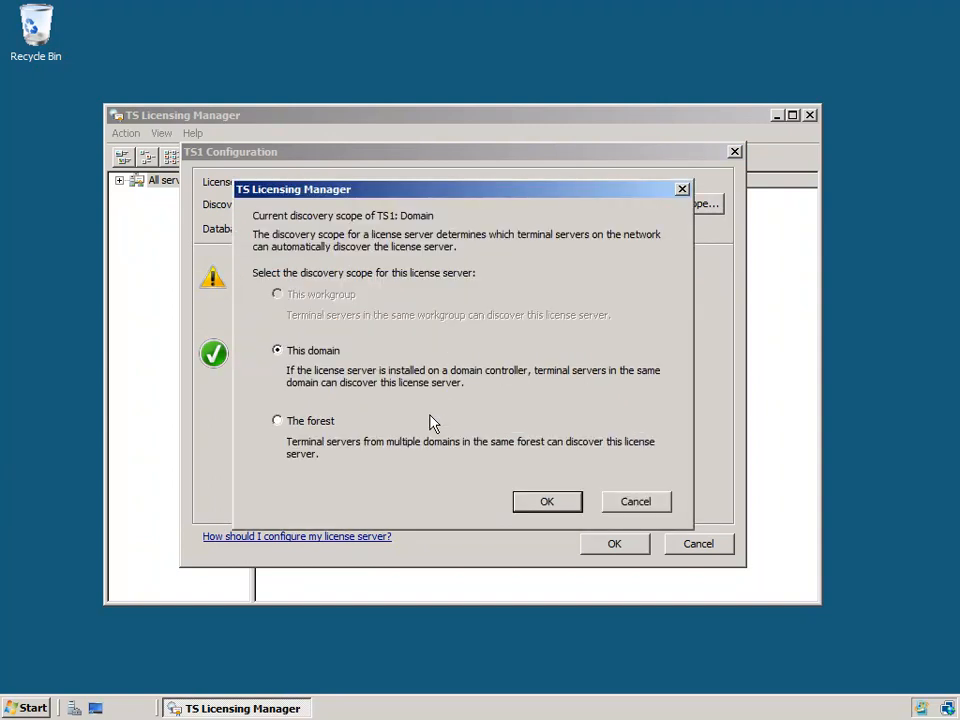
click(311, 424)
click(545, 502)
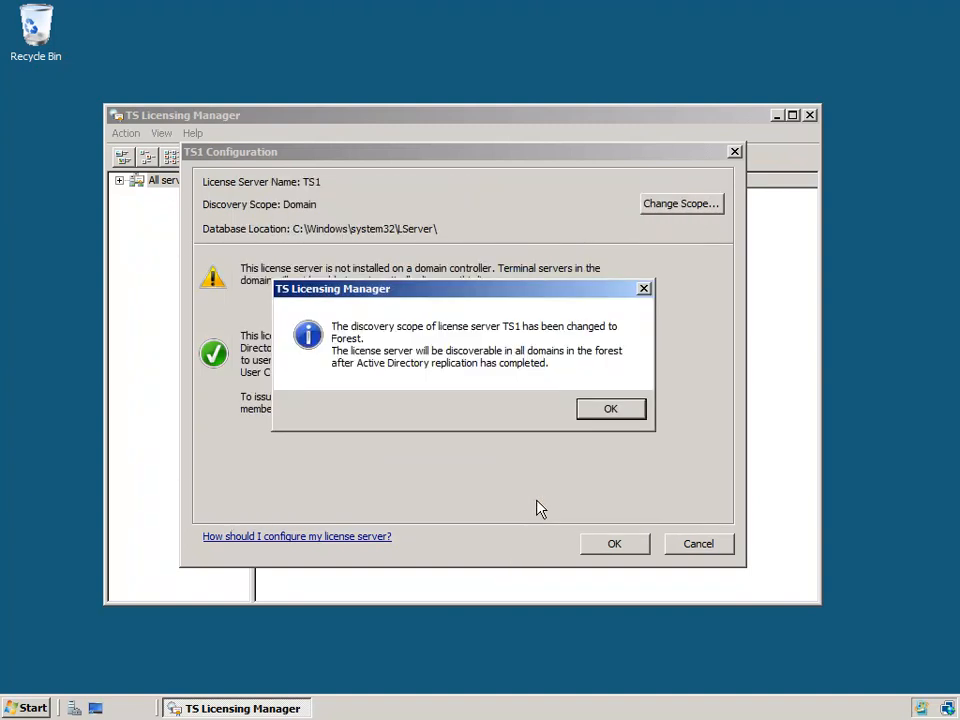
click(610, 410)
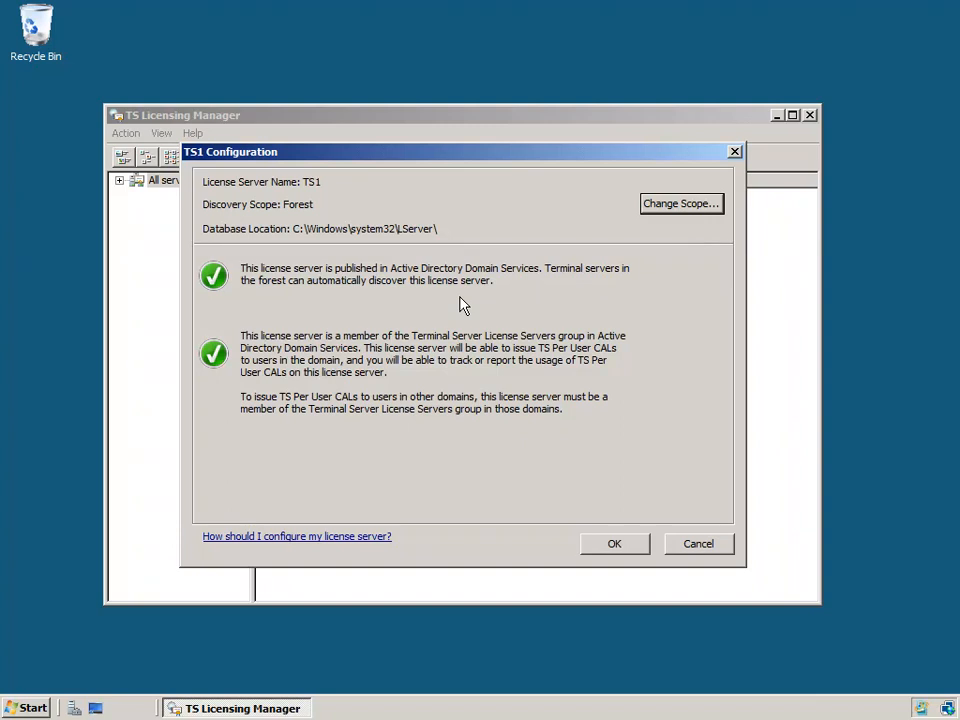
click(619, 548)
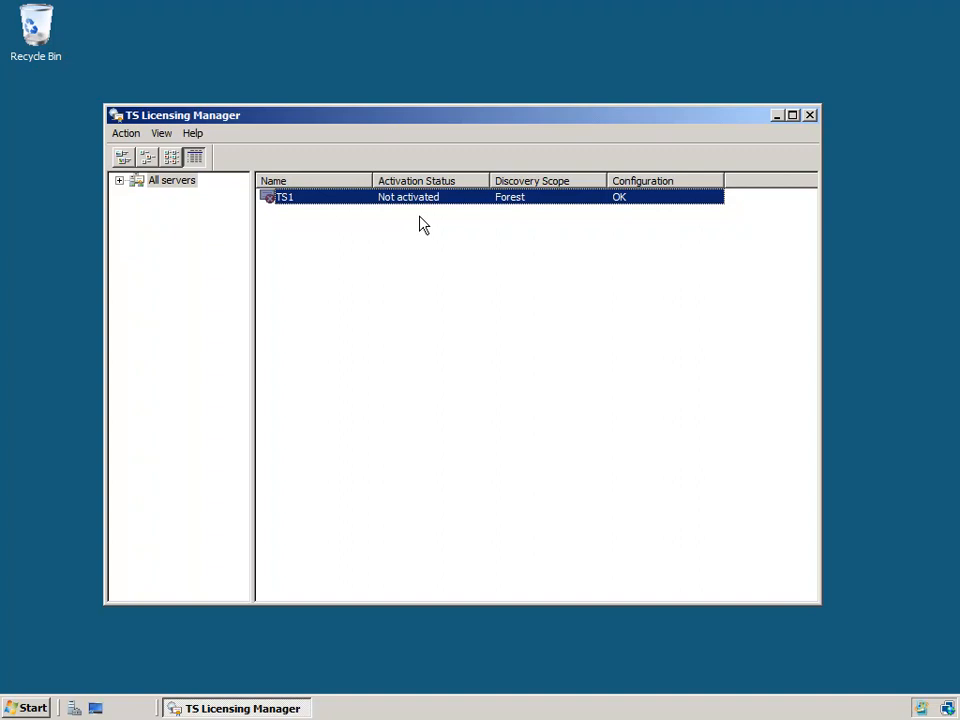
Activate license server TS1 using Automatic connection (recommended), supplying the required company information and leaving the optional details blank.
right_click(329, 207)
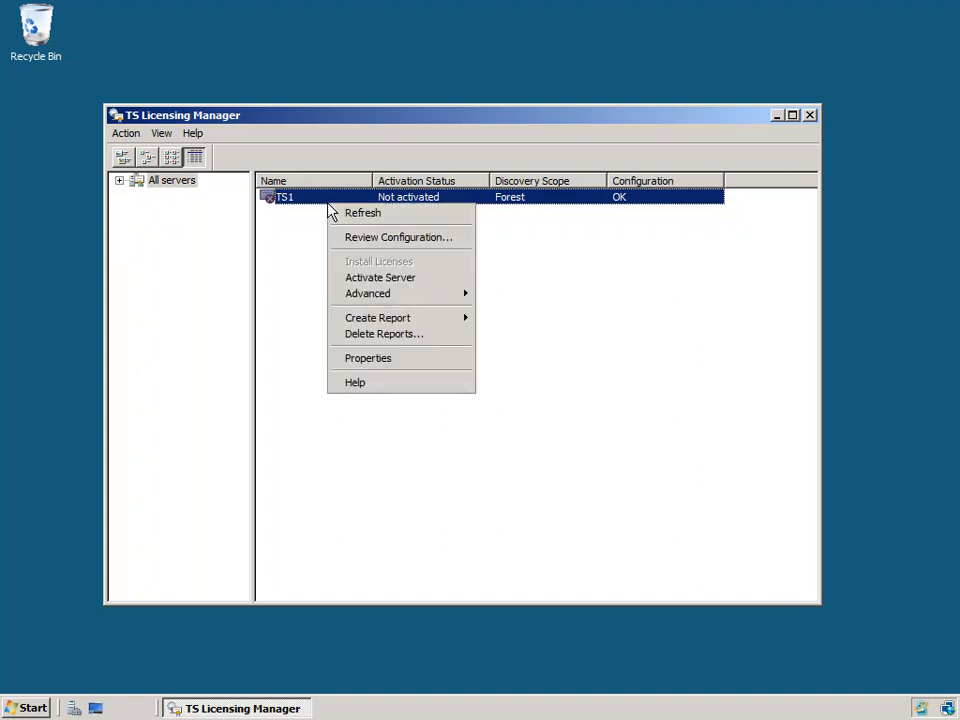
click(414, 280)
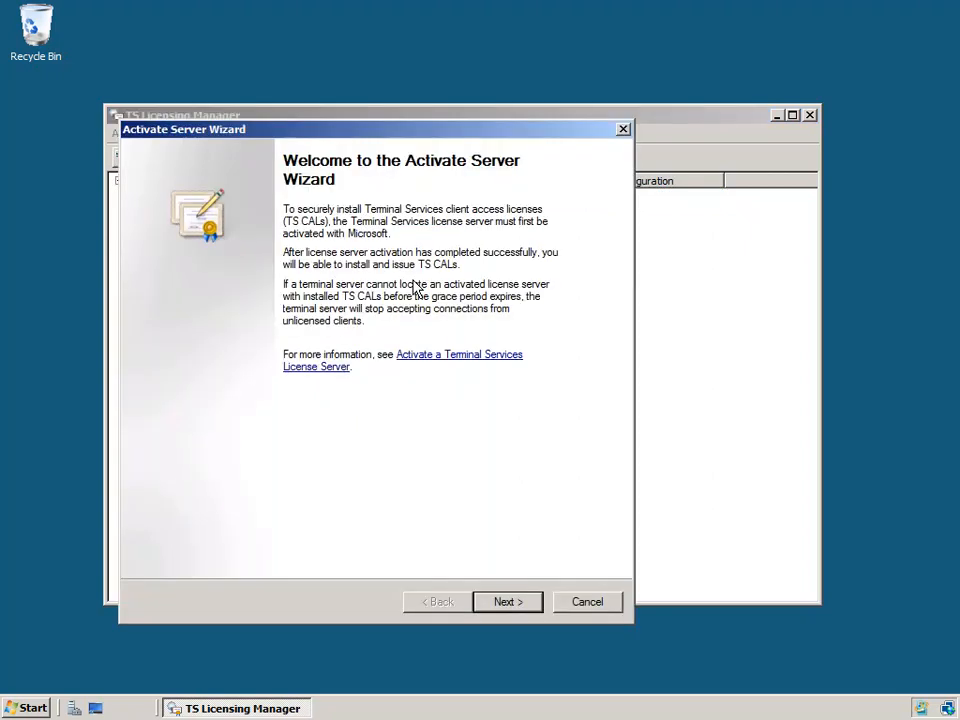
click(532, 608)
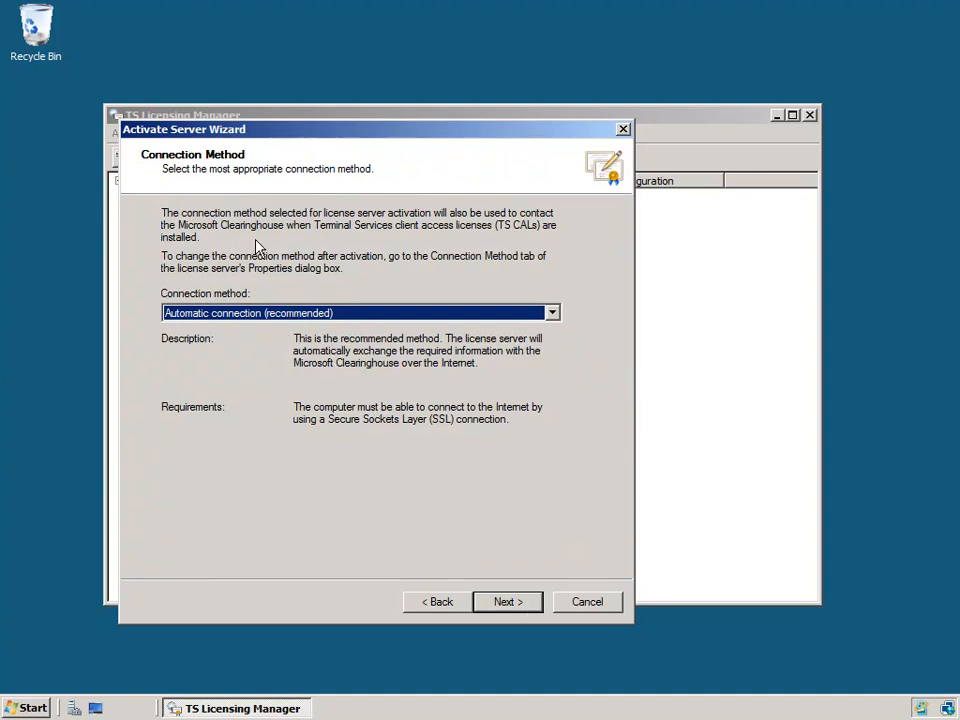
click(364, 316)
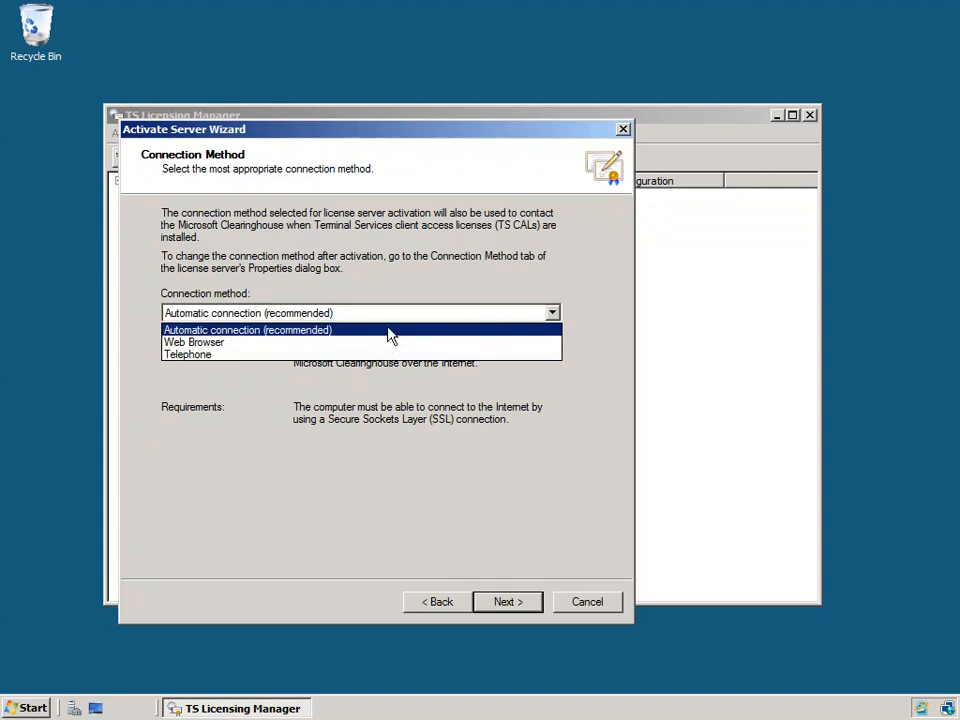
click(389, 331)
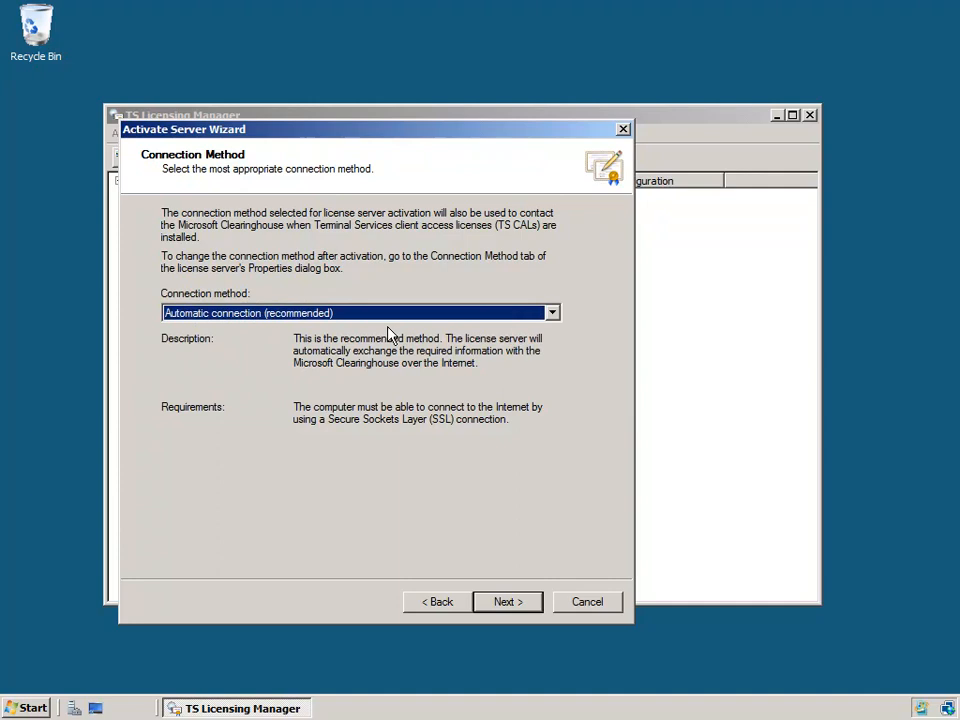
click(508, 612)
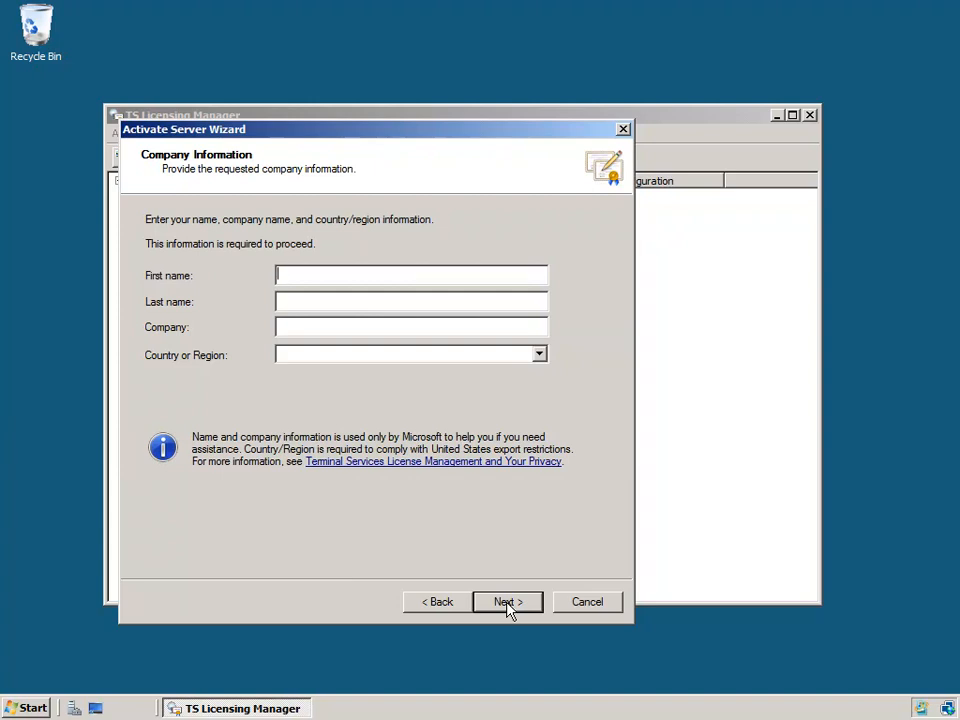
click(507, 603)
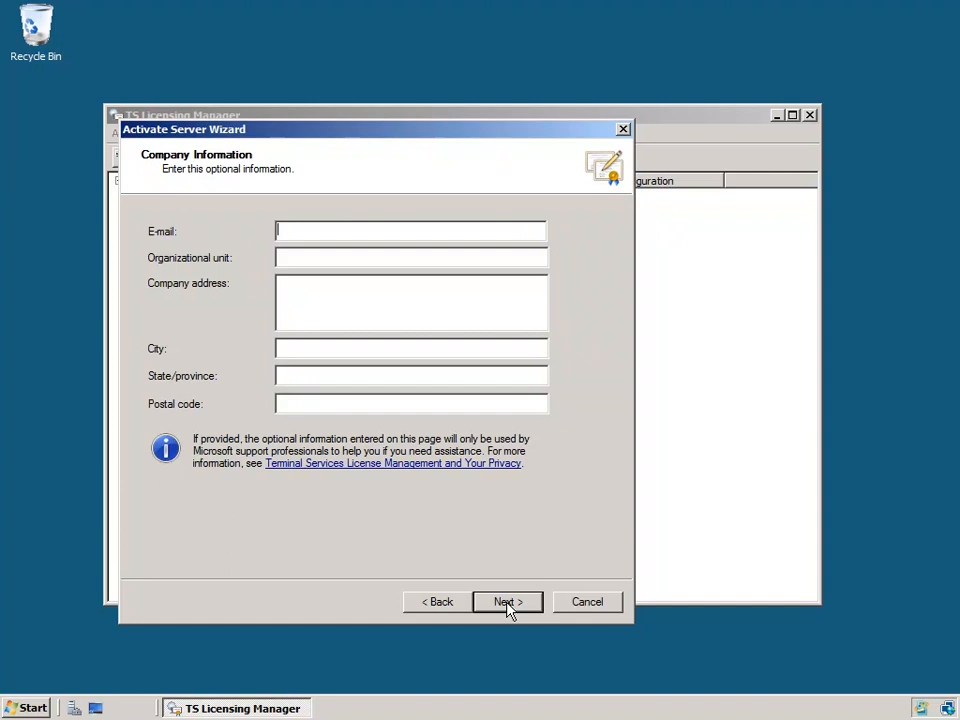
click(508, 603)
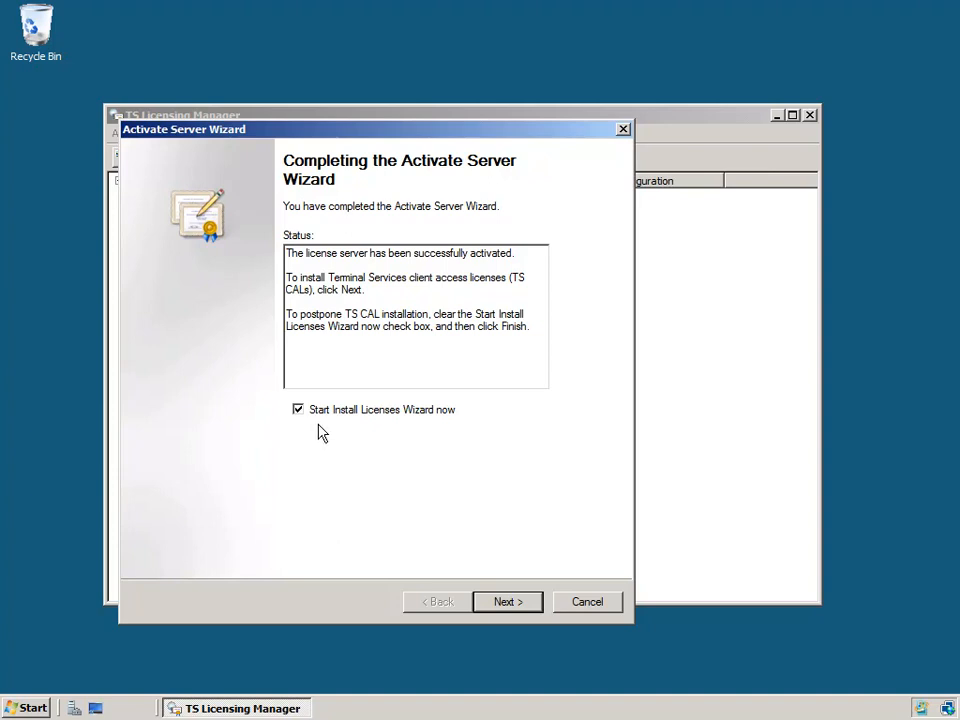
Go through the Install Licenses Wizard with License Pack (Retail Purchase) up to the license code entry and cancel it.
click(510, 608)
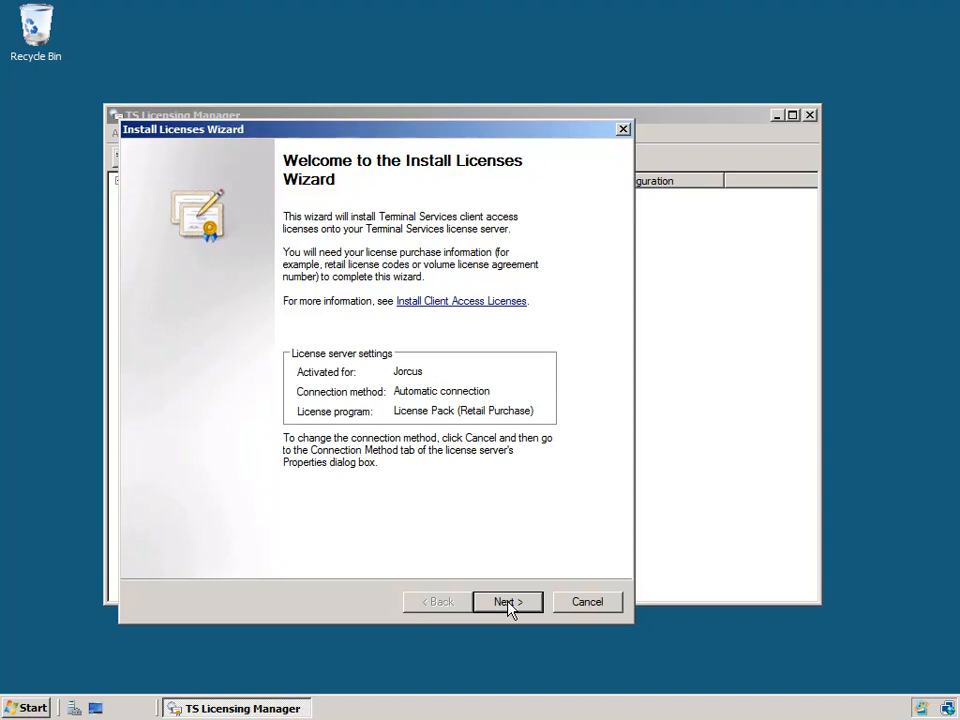
click(507, 602)
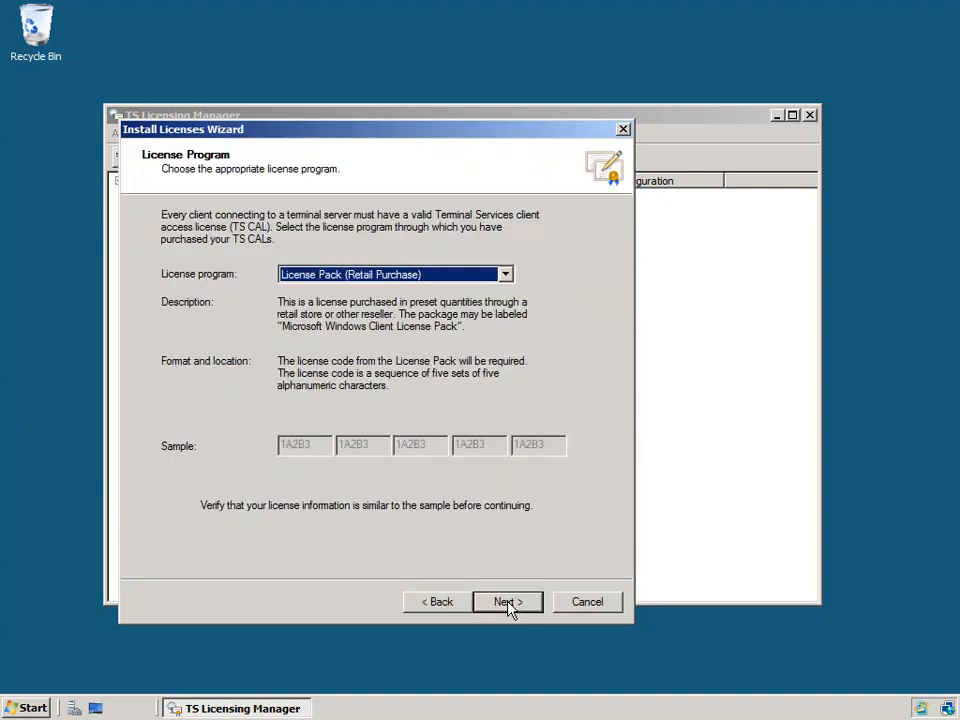
click(499, 276)
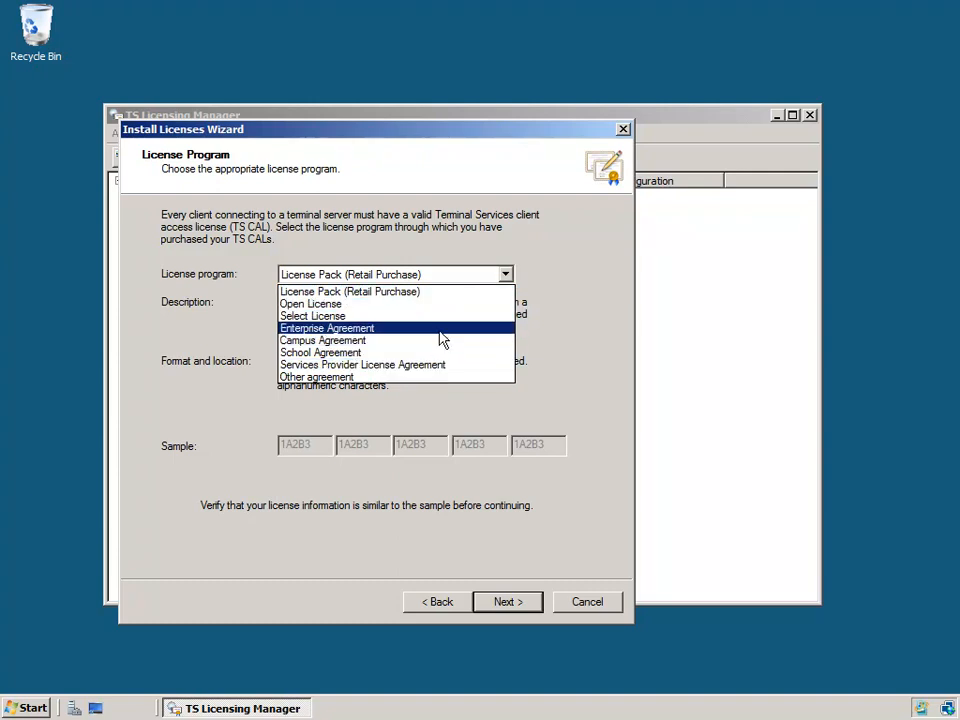
click(444, 293)
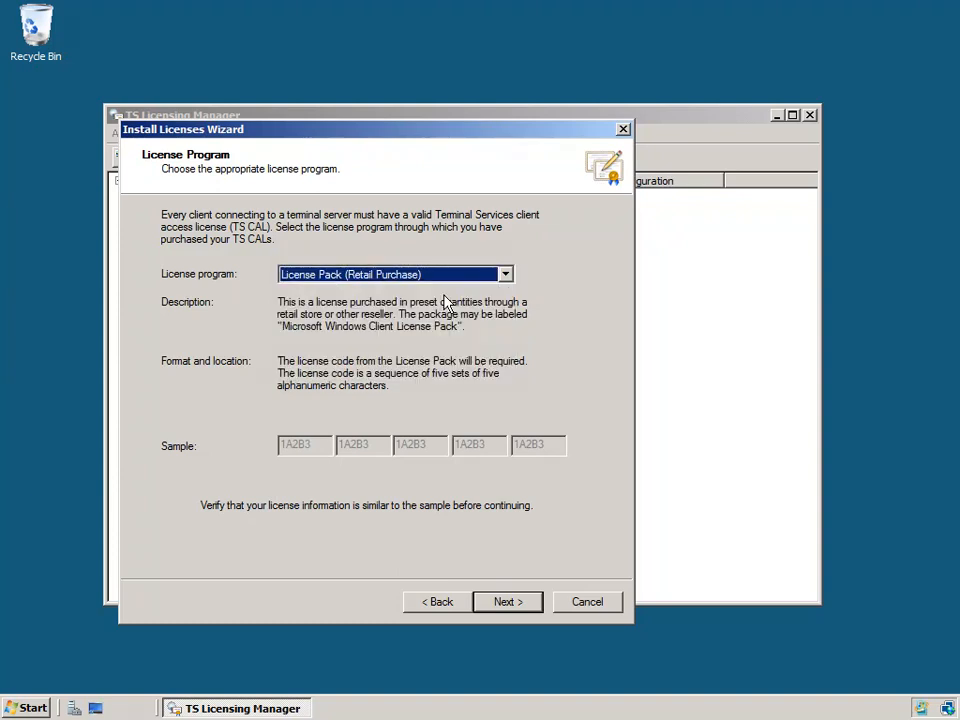
click(507, 603)
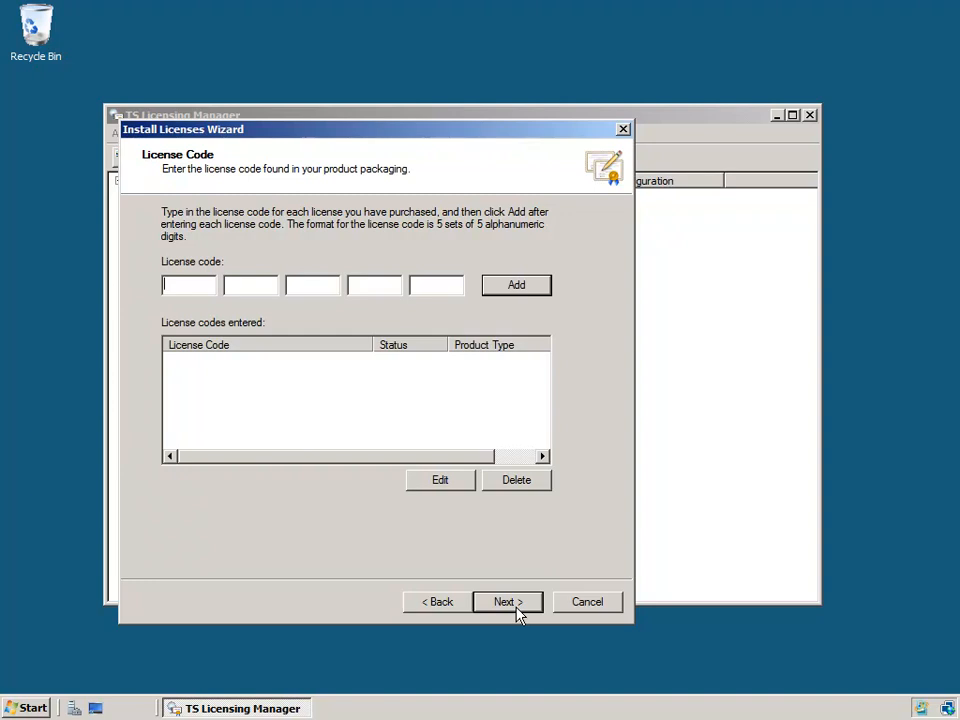
click(588, 601)
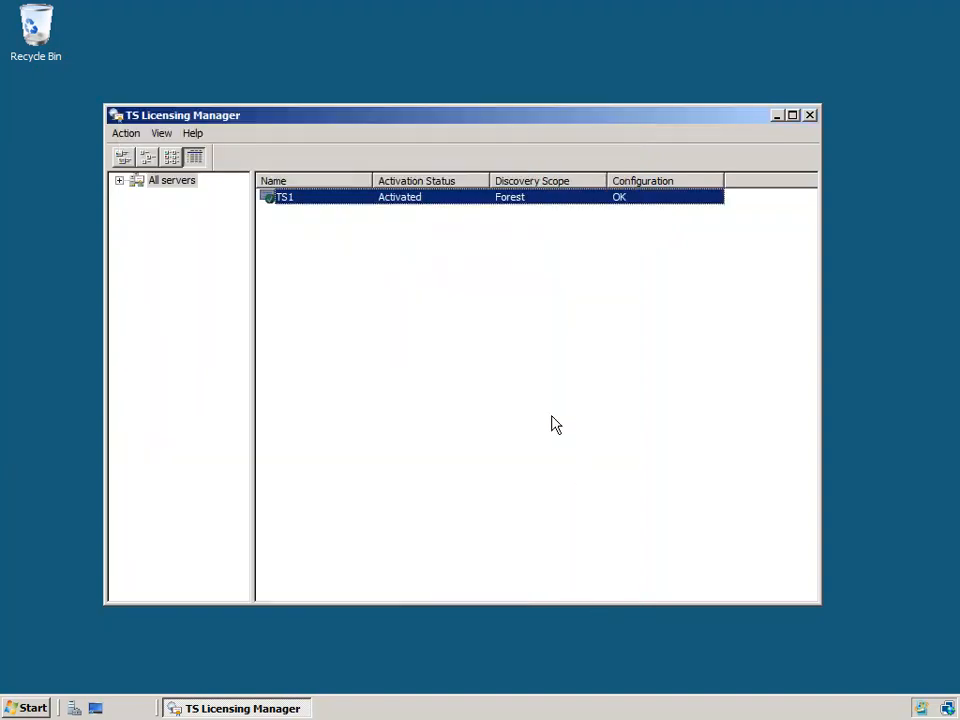
click(282, 222)
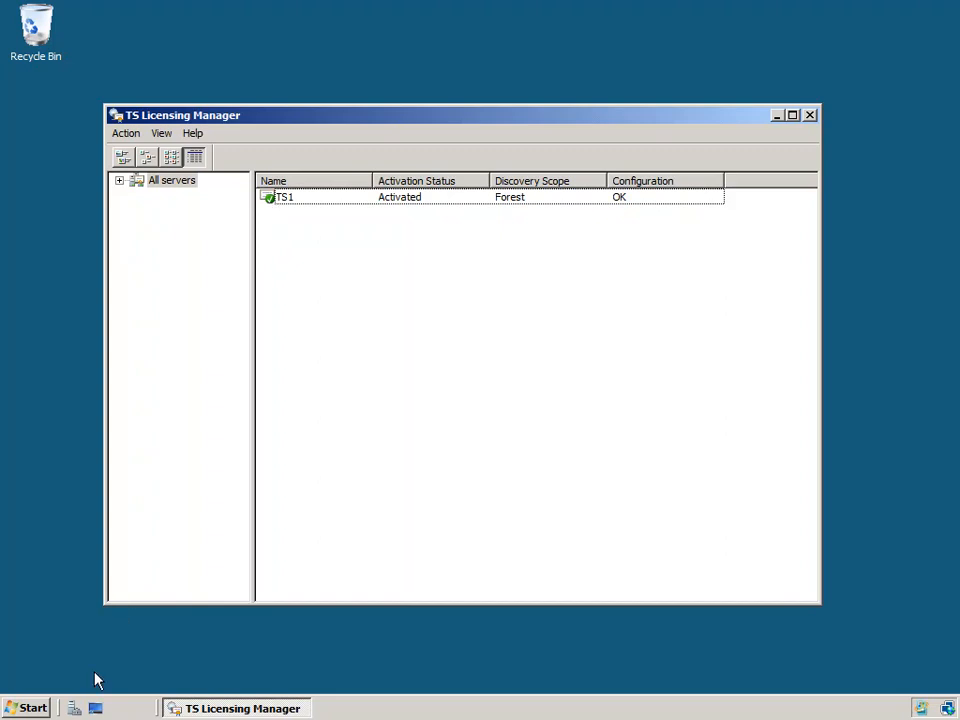
Switch to Server Manager and open the Terminal Services licensing mode properties in the Terminal Services Configuration of TS1.
click(74, 709)
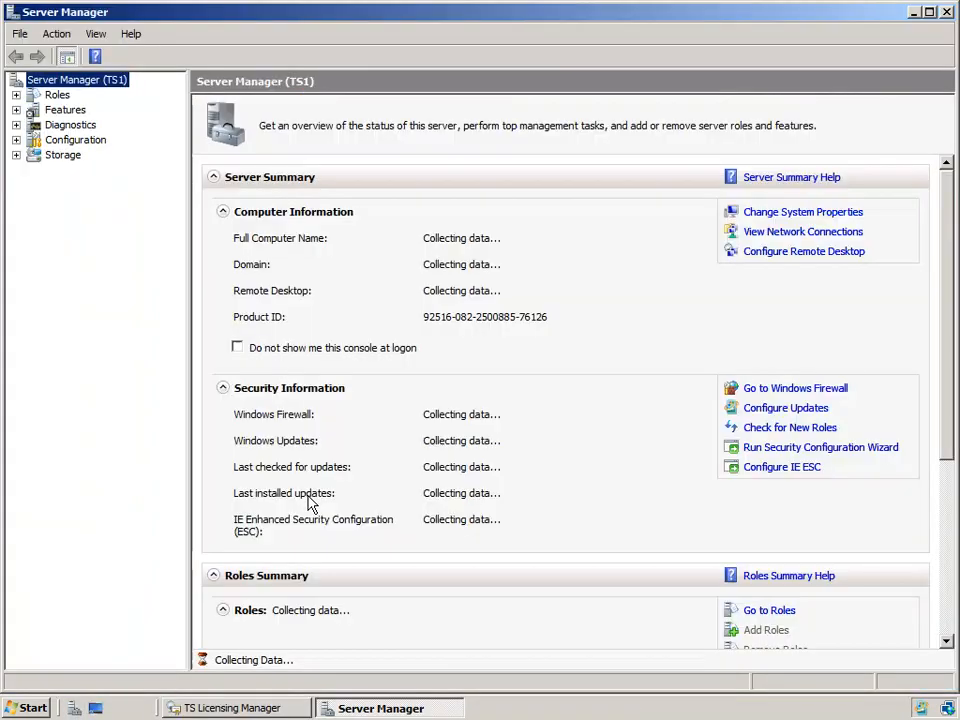
click(16, 95)
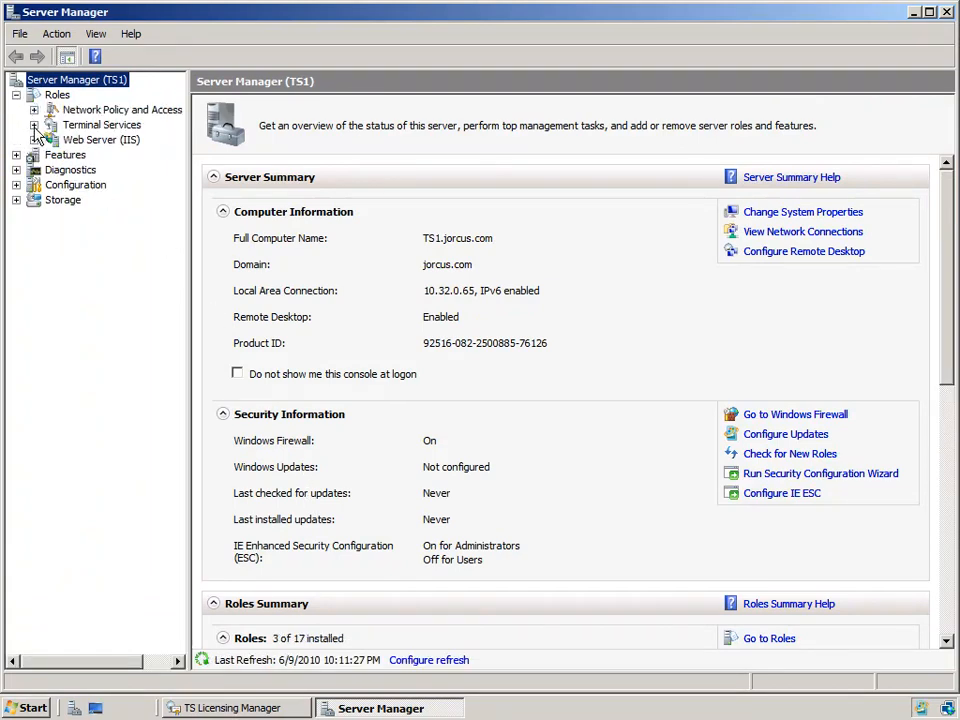
click(34, 125)
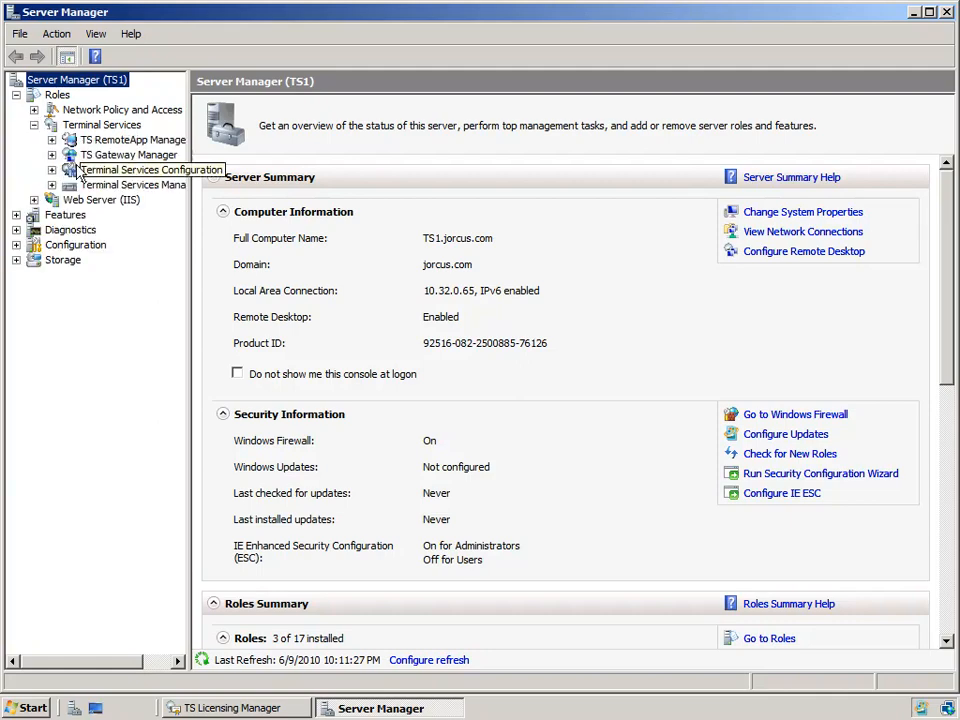
click(146, 172)
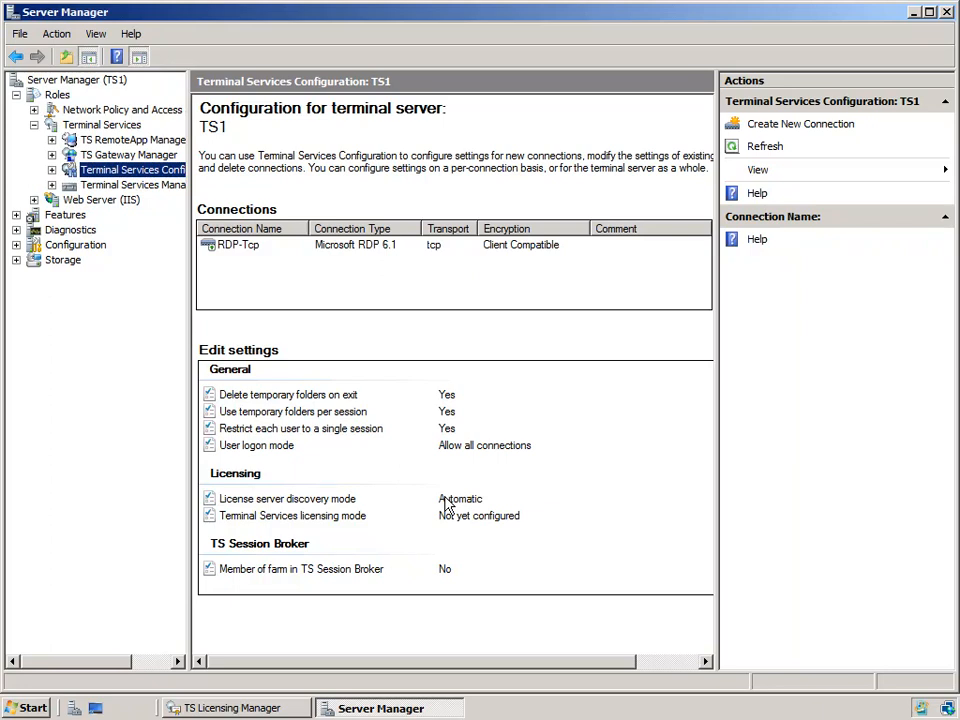
click(339, 503)
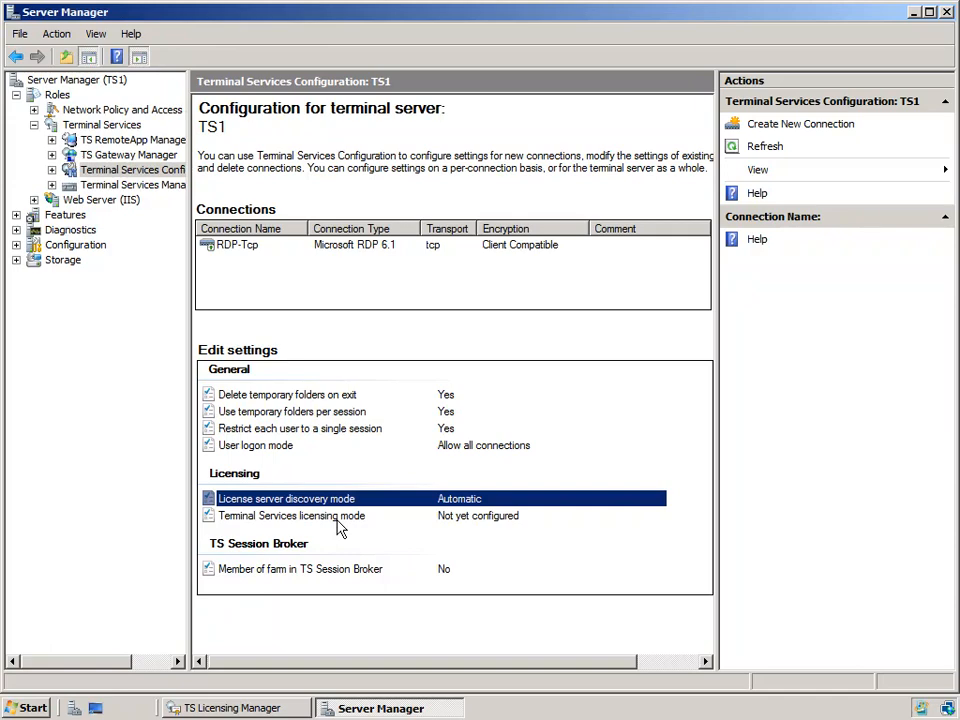
click(340, 516)
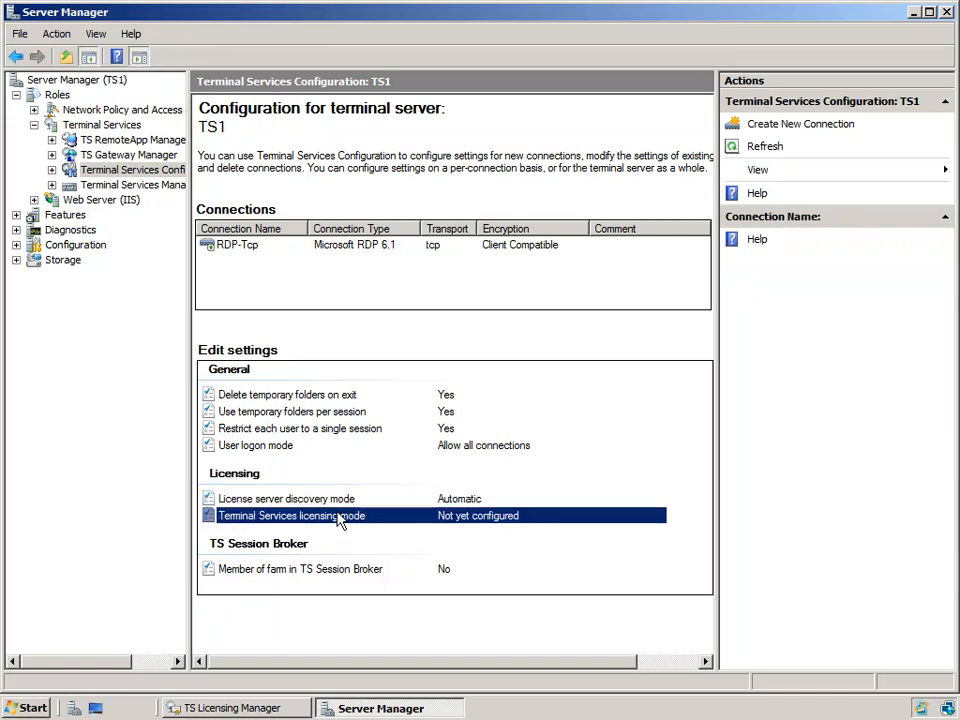
double_click(339, 516)
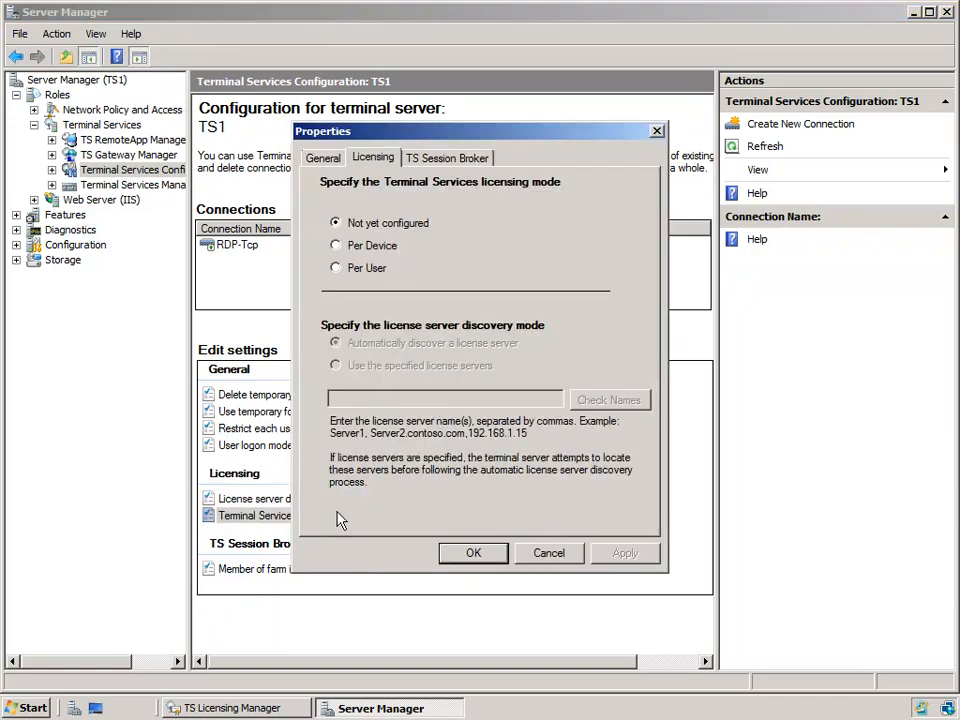
Try the Per Device and Per User licensing modes and the automatic and specified license server discovery options.
click(388, 248)
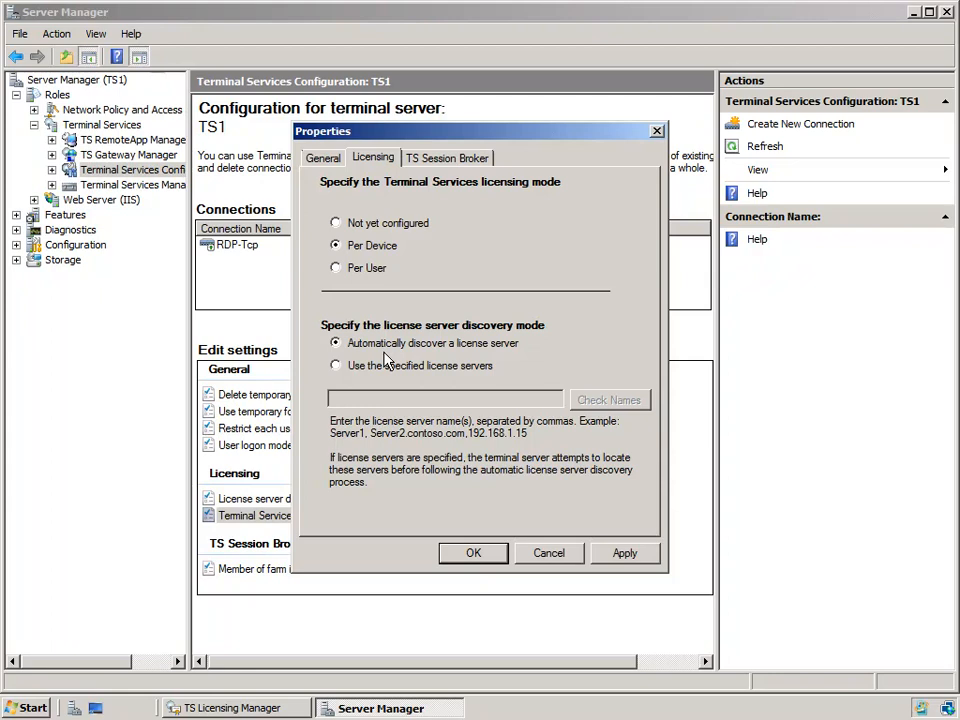
click(415, 366)
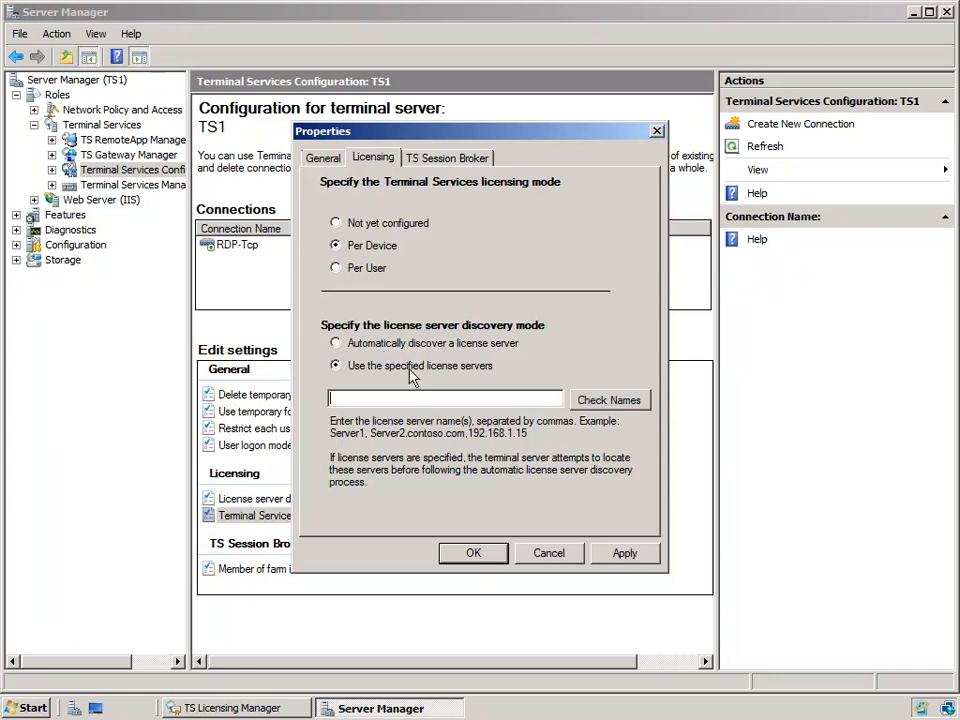
click(397, 396)
click(400, 343)
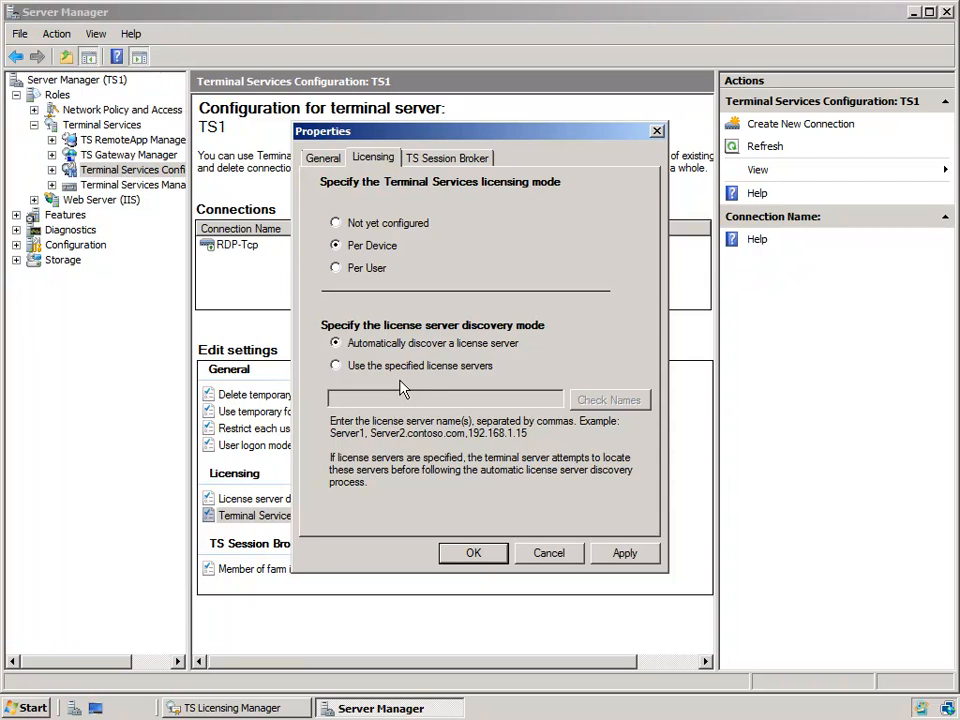
click(370, 226)
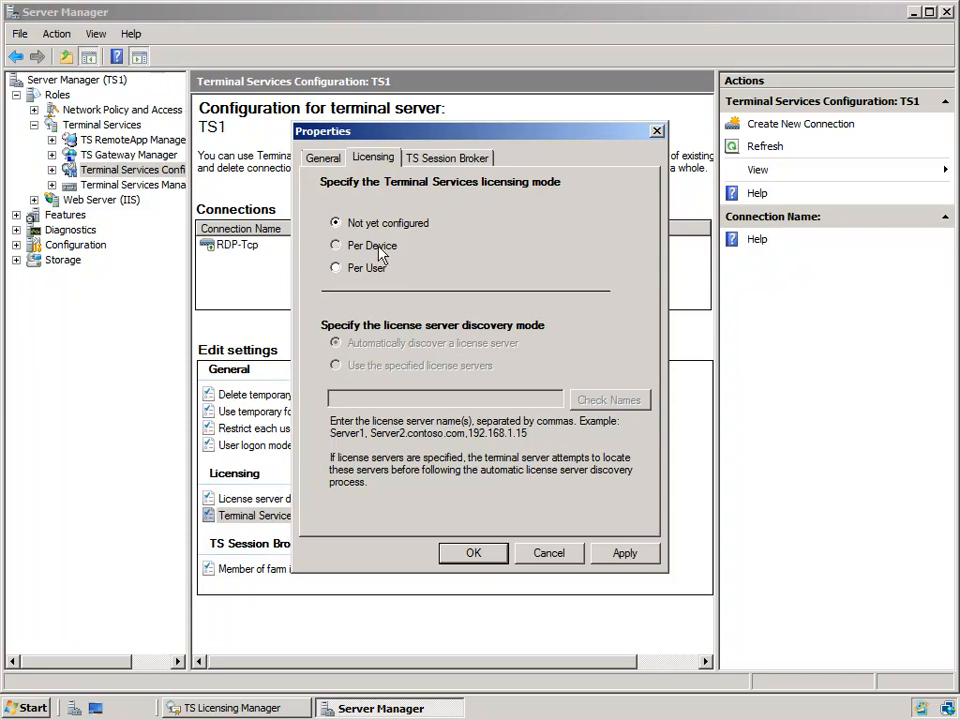
click(379, 254)
click(380, 270)
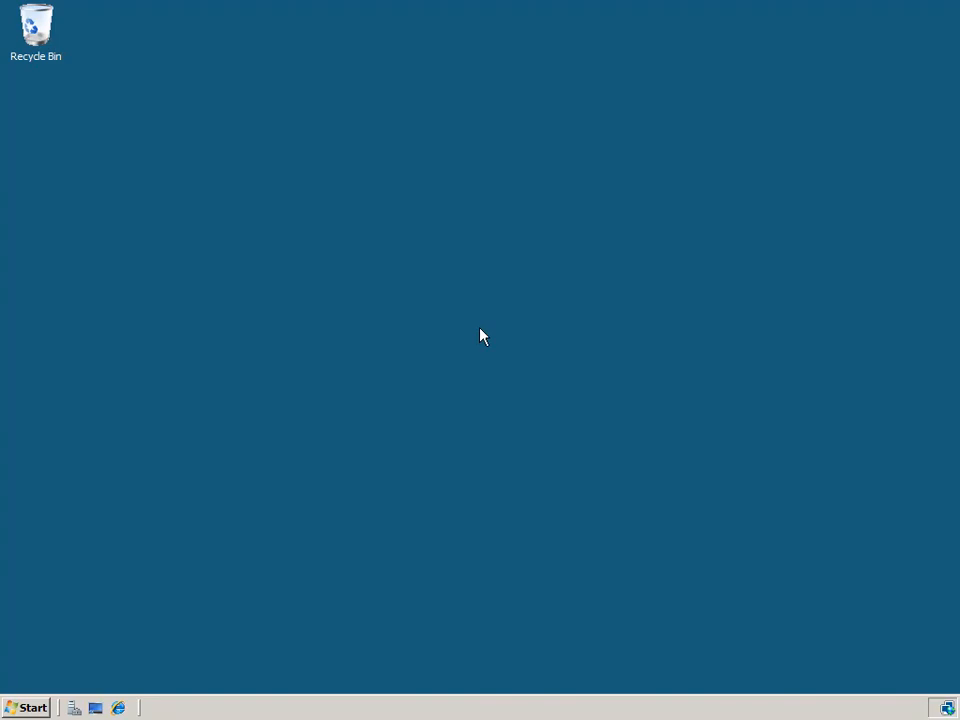
Switch to Group Policy Management and open the Default Domain Policy of the jorcus.com domain for editing.
click(25, 707)
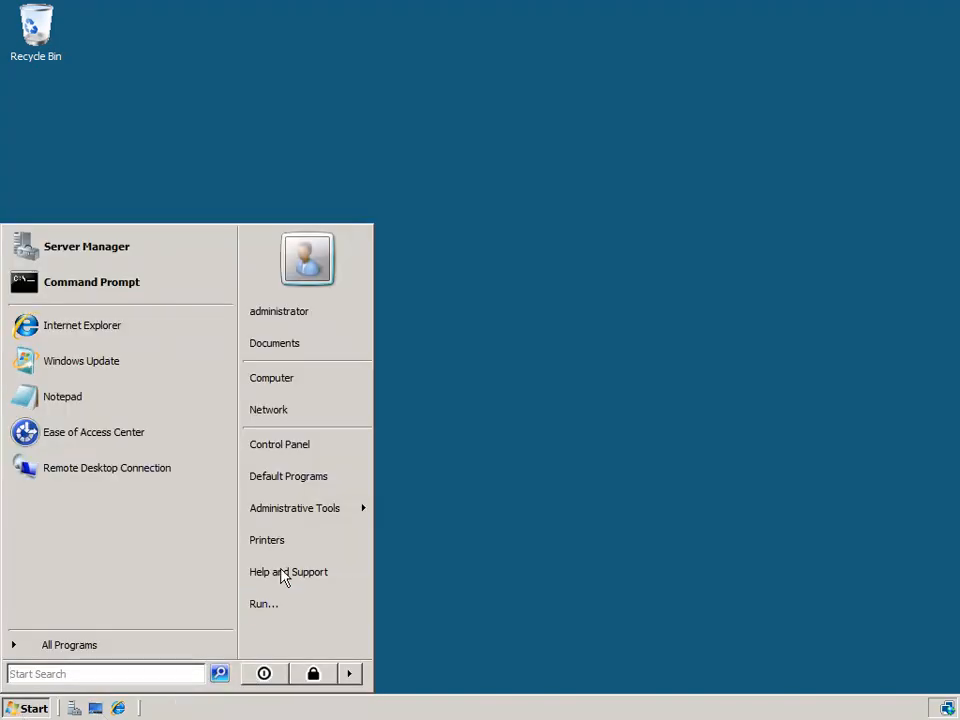
mouse_move(298, 518)
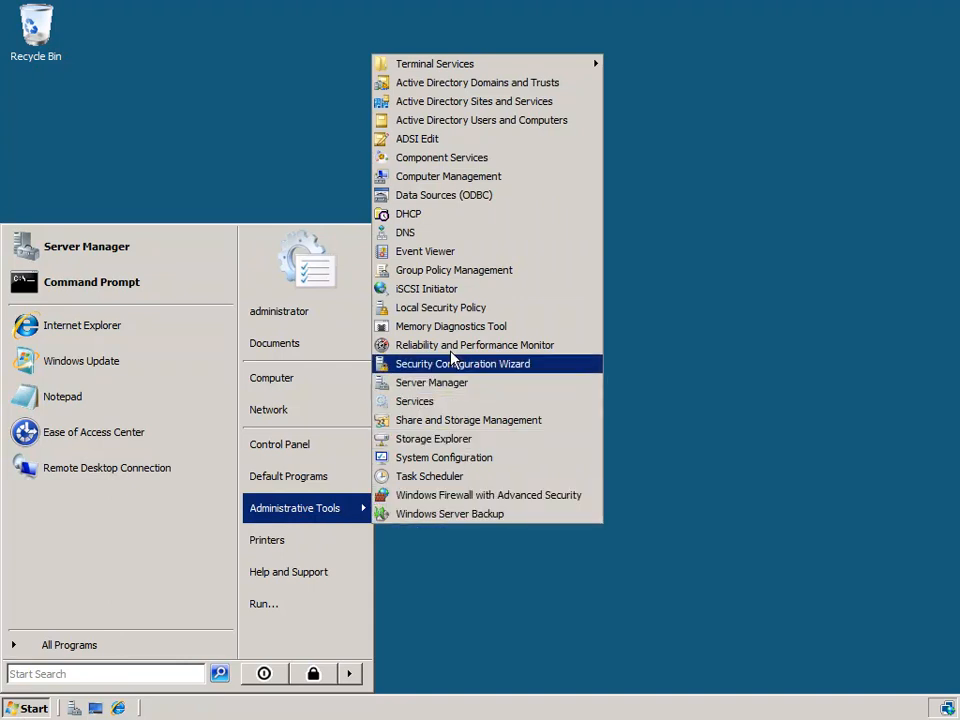
click(503, 272)
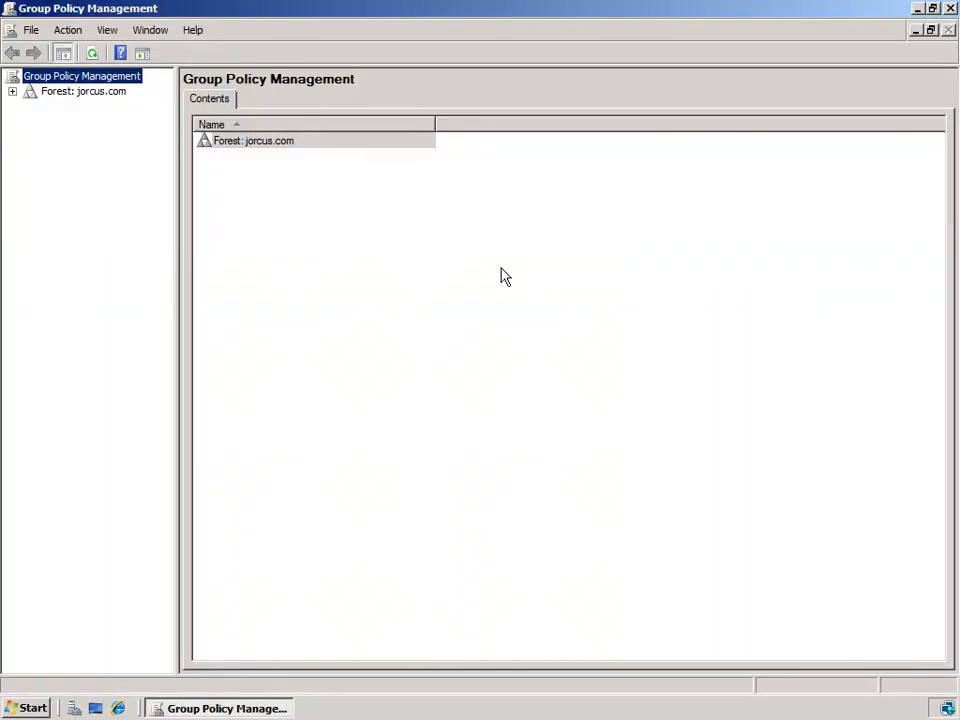
click(12, 91)
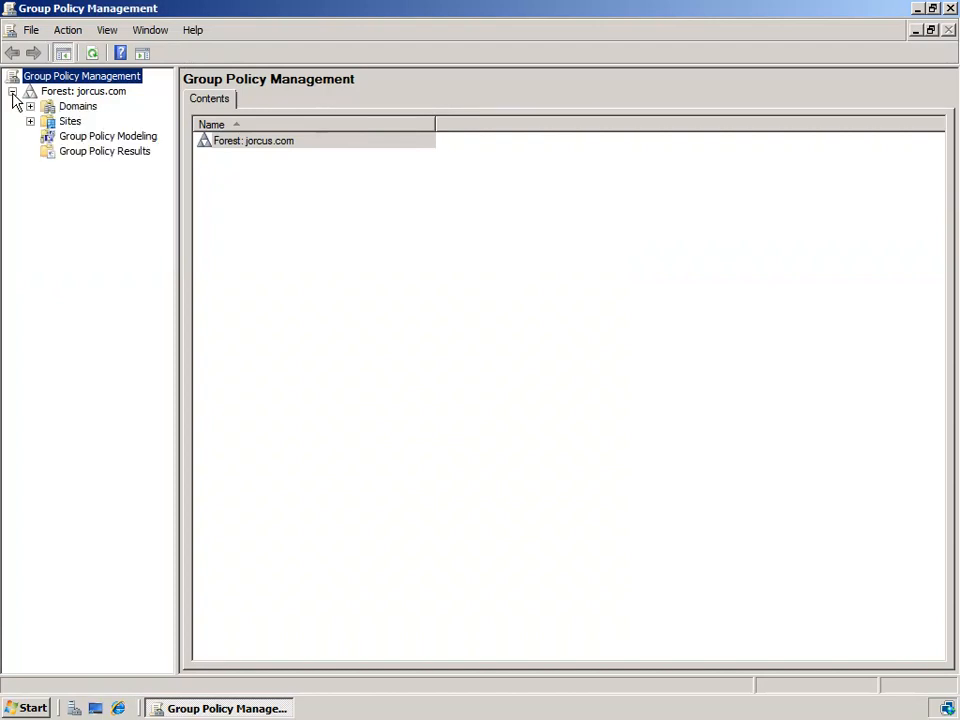
click(30, 106)
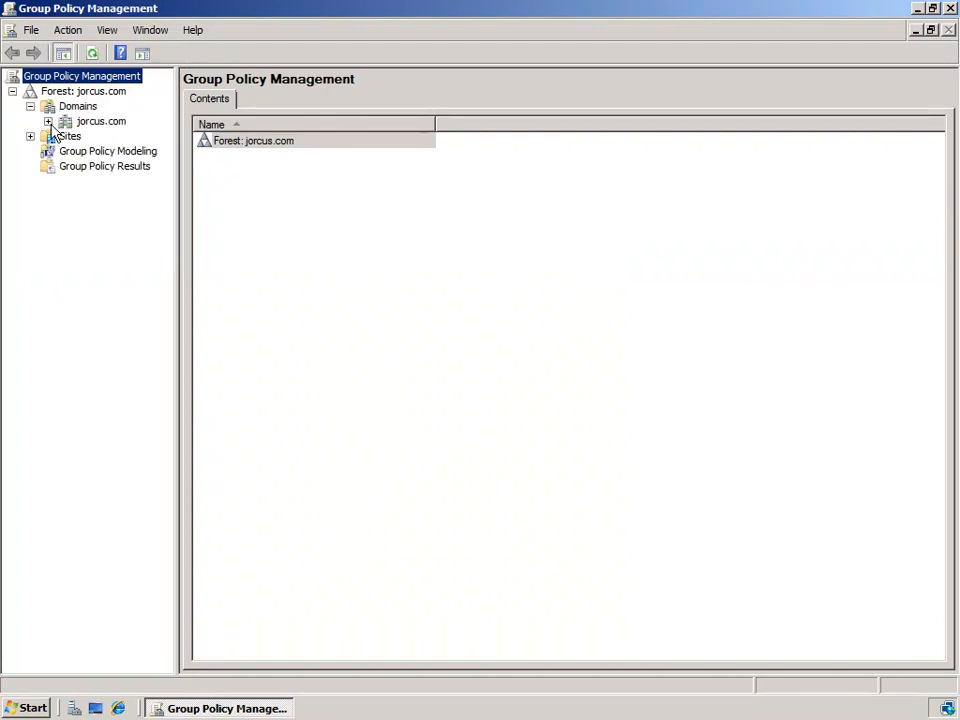
click(48, 122)
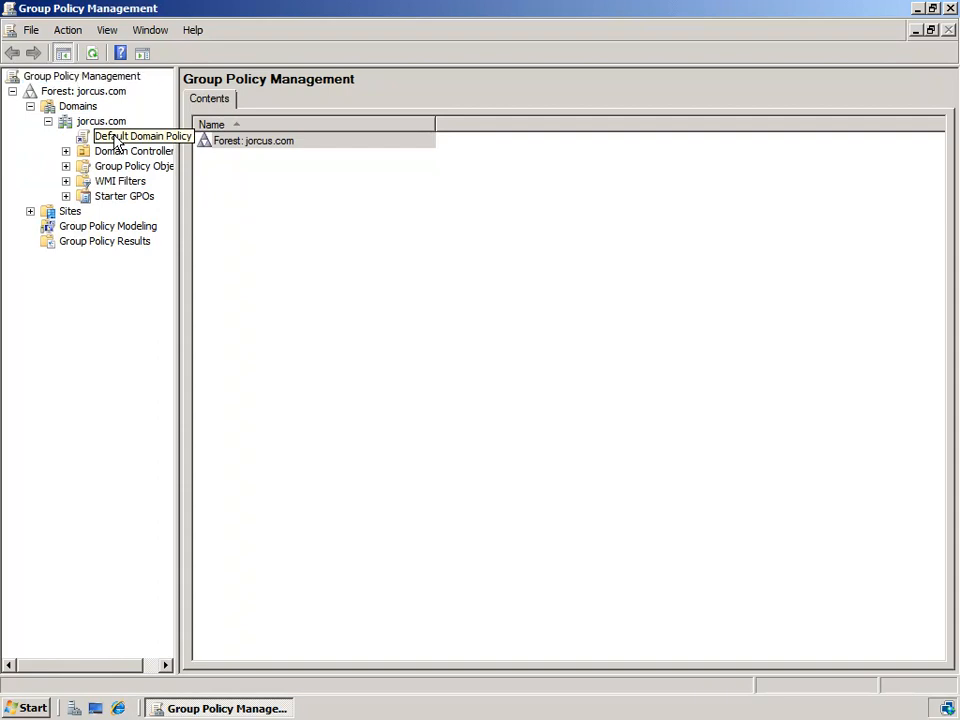
right_click(116, 137)
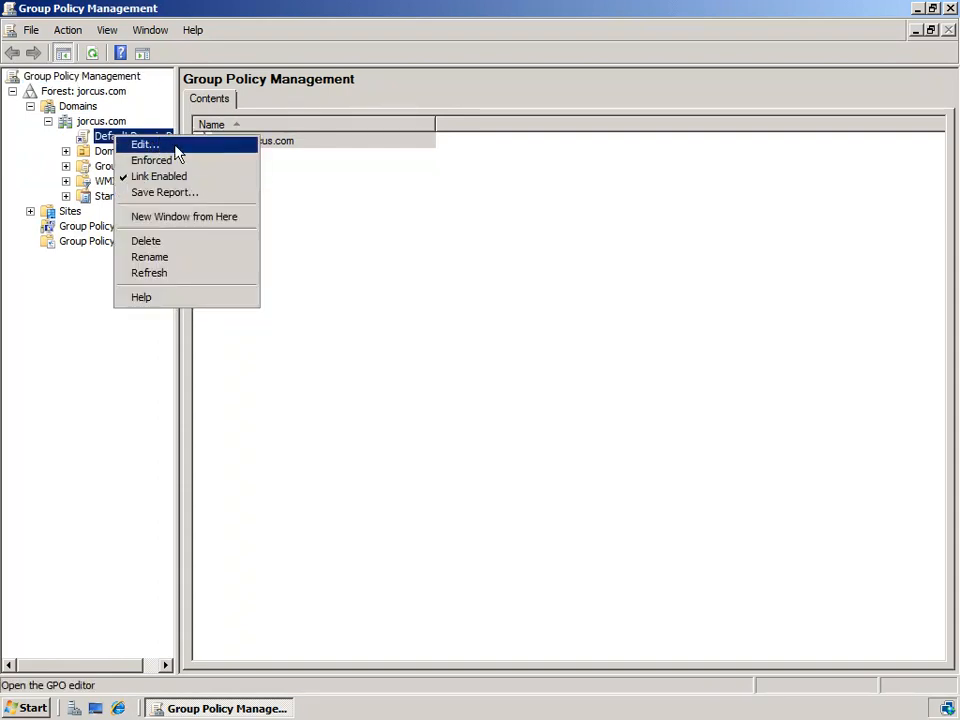
click(145, 145)
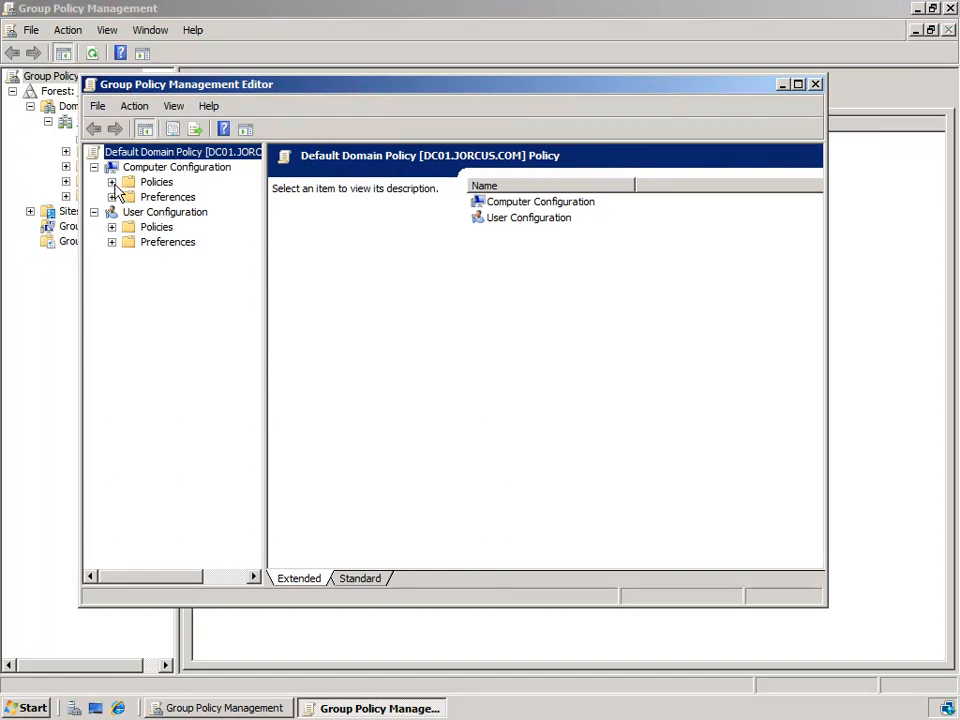
Show the Terminal Server Licensing policies under the computer's Administrative Templates, Windows Components, Terminal Services, enlarging the editor and widening its tree.
click(112, 182)
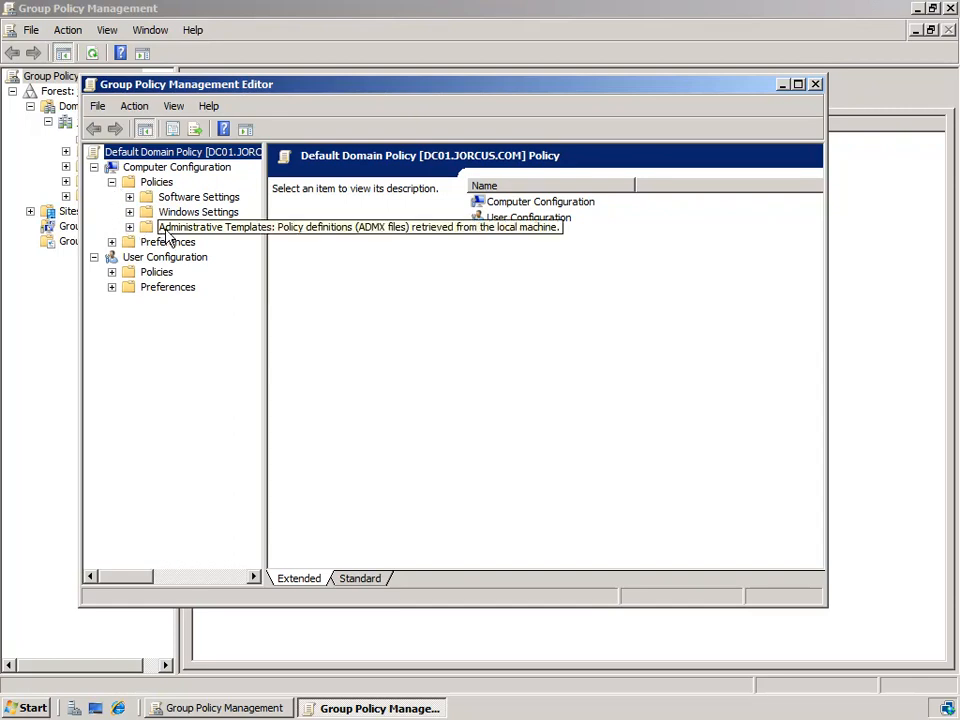
click(130, 228)
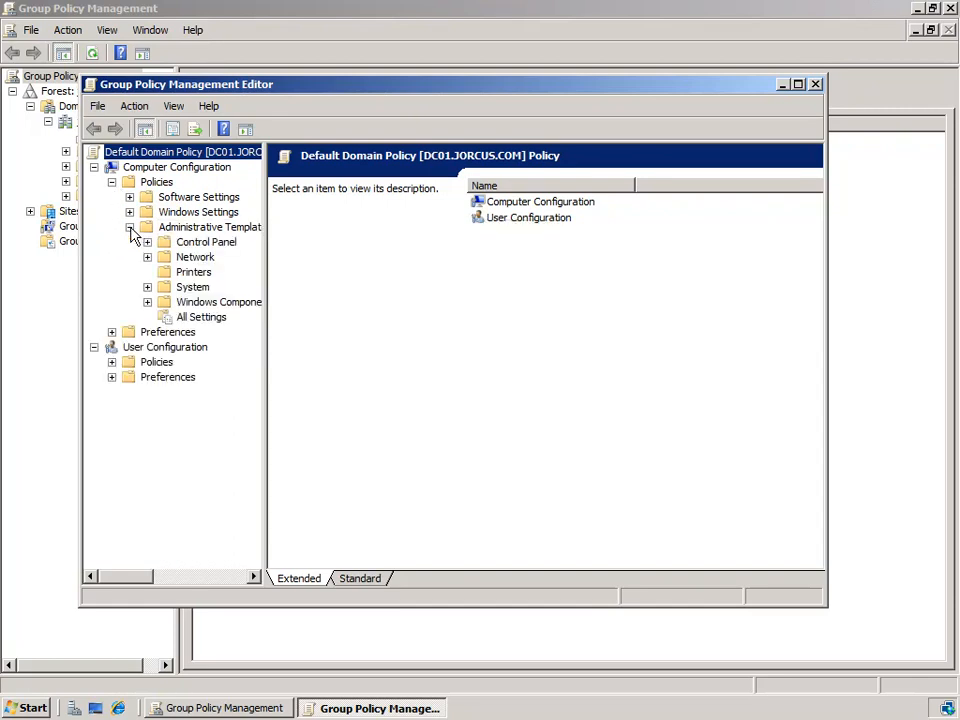
click(147, 302)
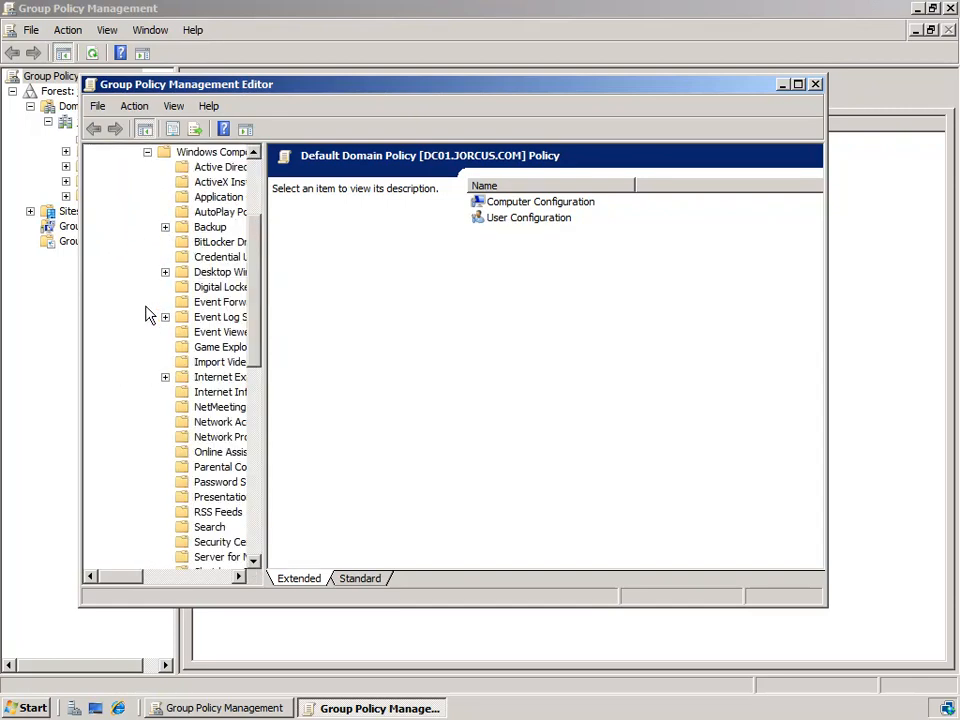
click(798, 84)
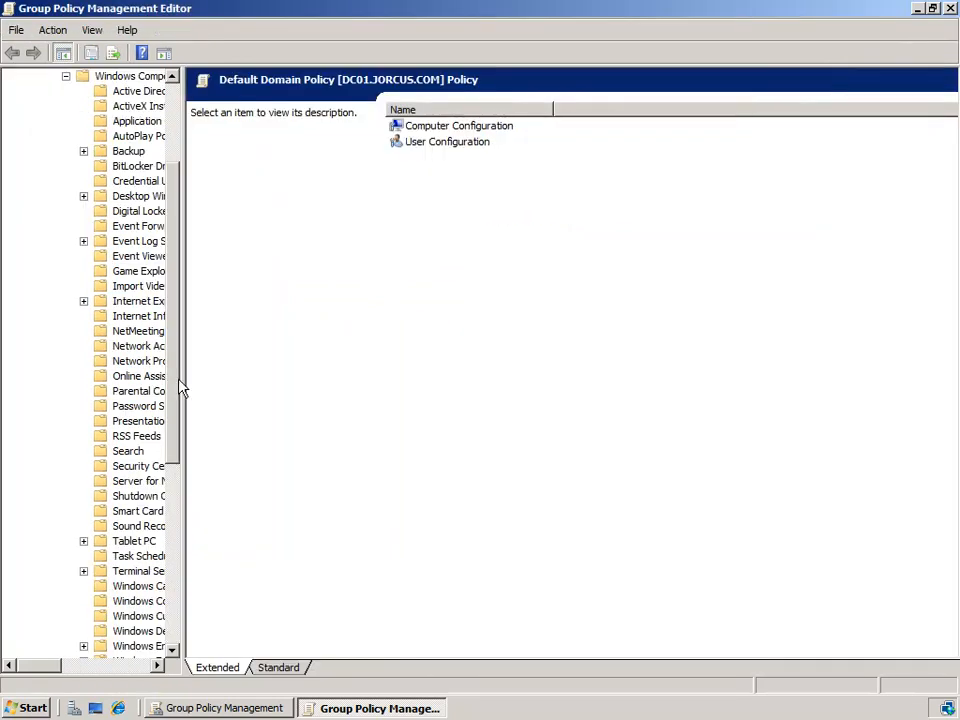
drag(186, 368, 246, 366)
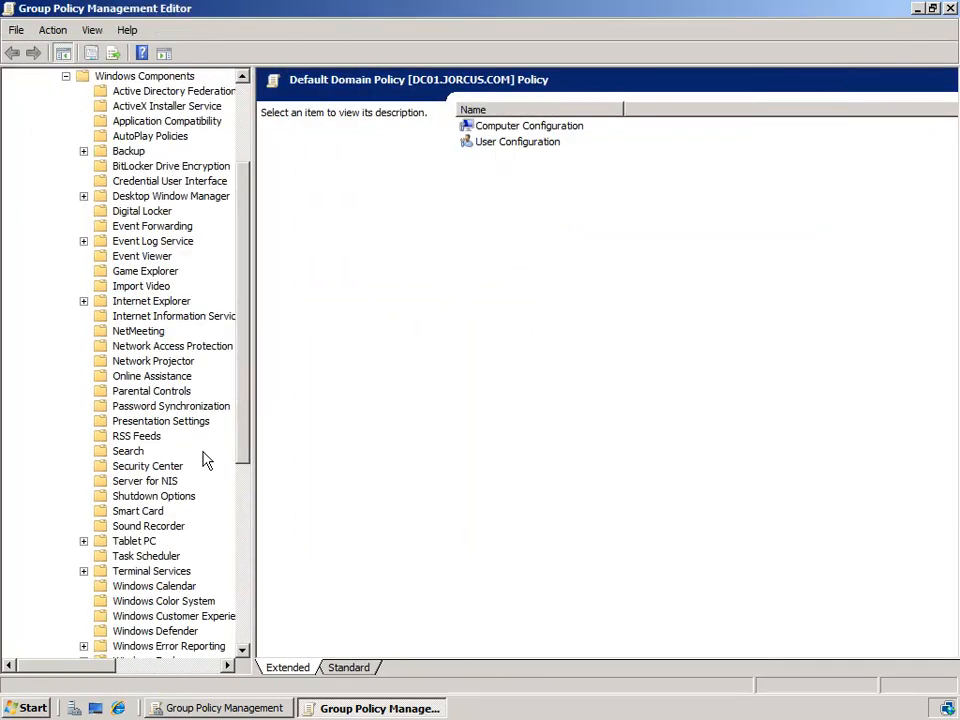
click(84, 572)
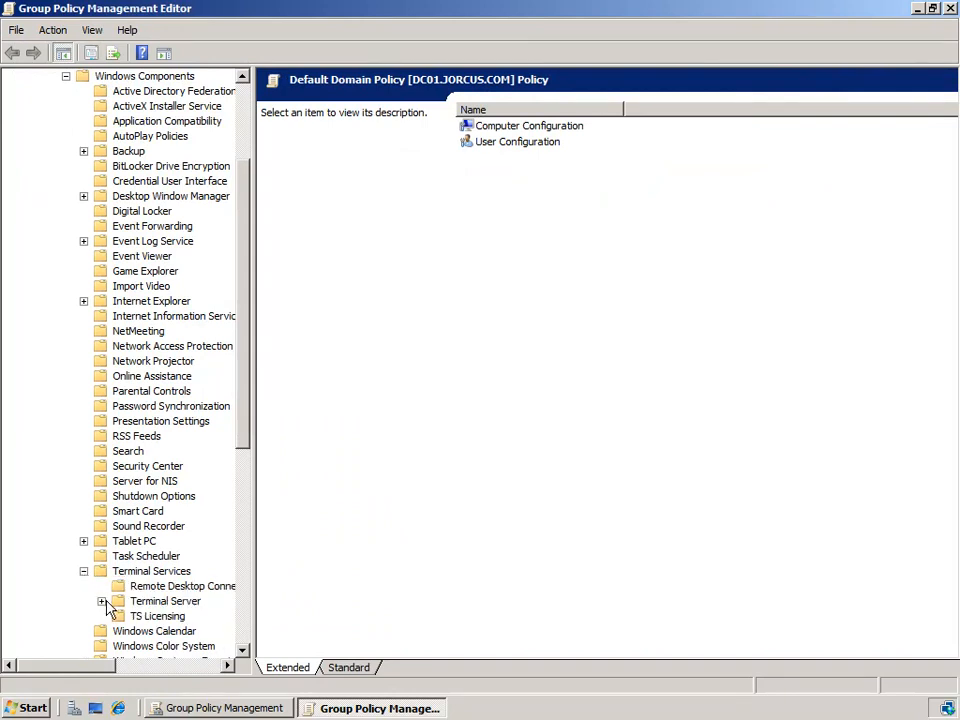
click(102, 602)
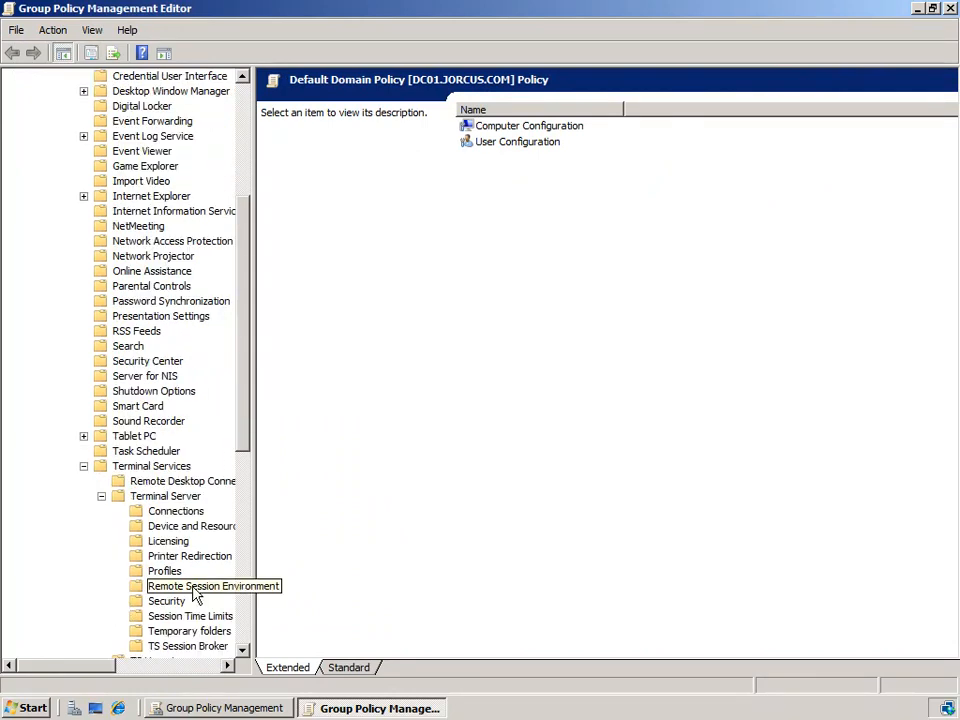
click(176, 545)
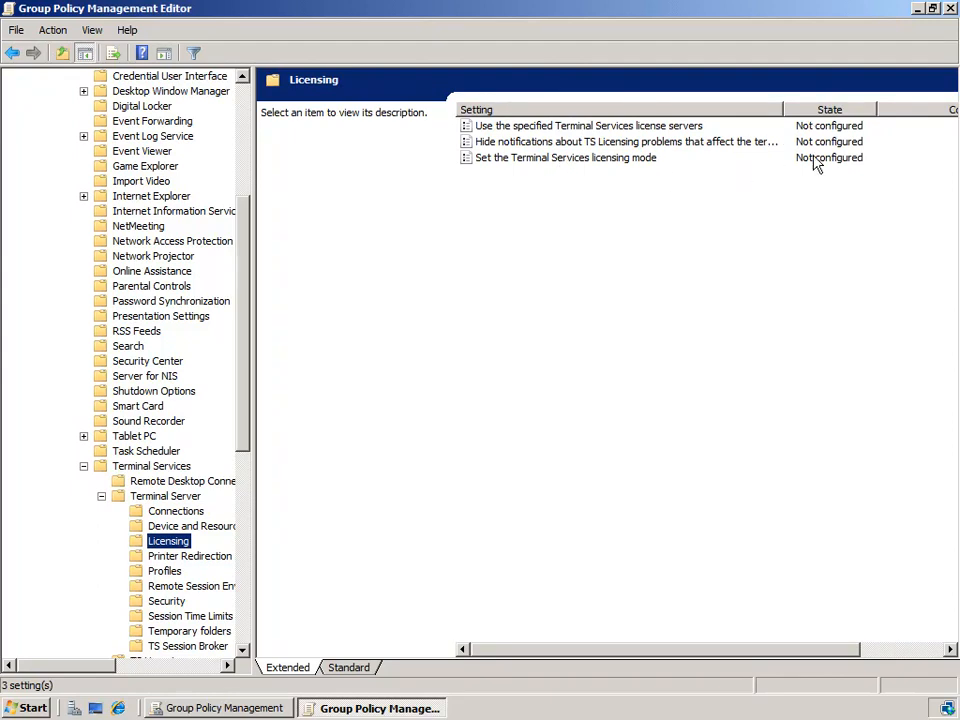
Examine the licensing modes offered by the "Set the Terminal Services licensing mode" policy when it is Enabled, and cancel without saving.
click(505, 160)
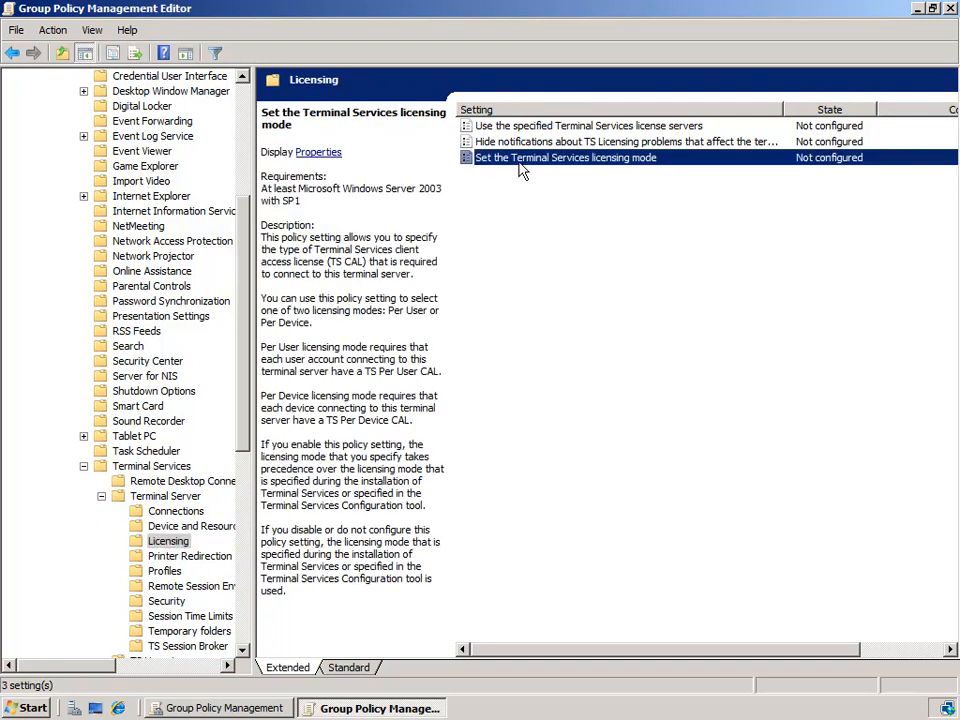
right_click(607, 157)
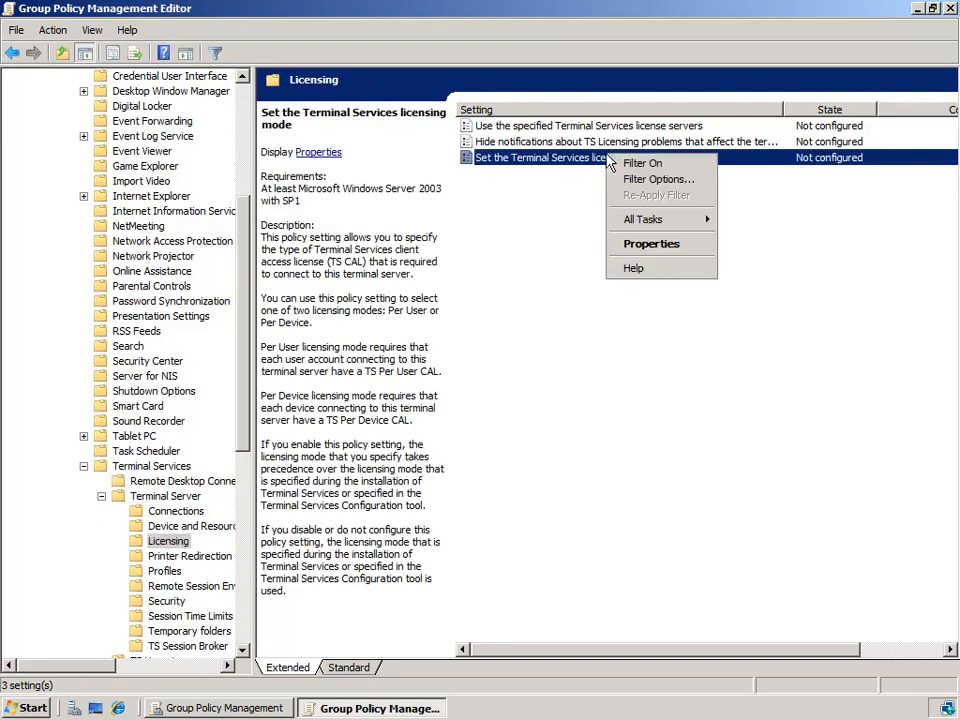
click(652, 246)
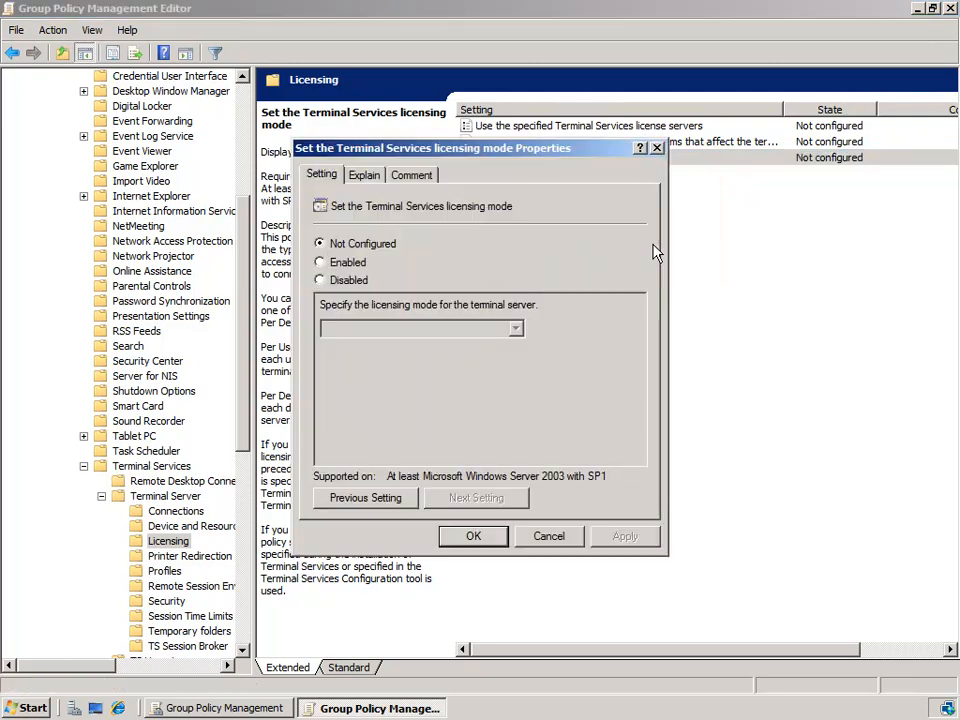
click(355, 262)
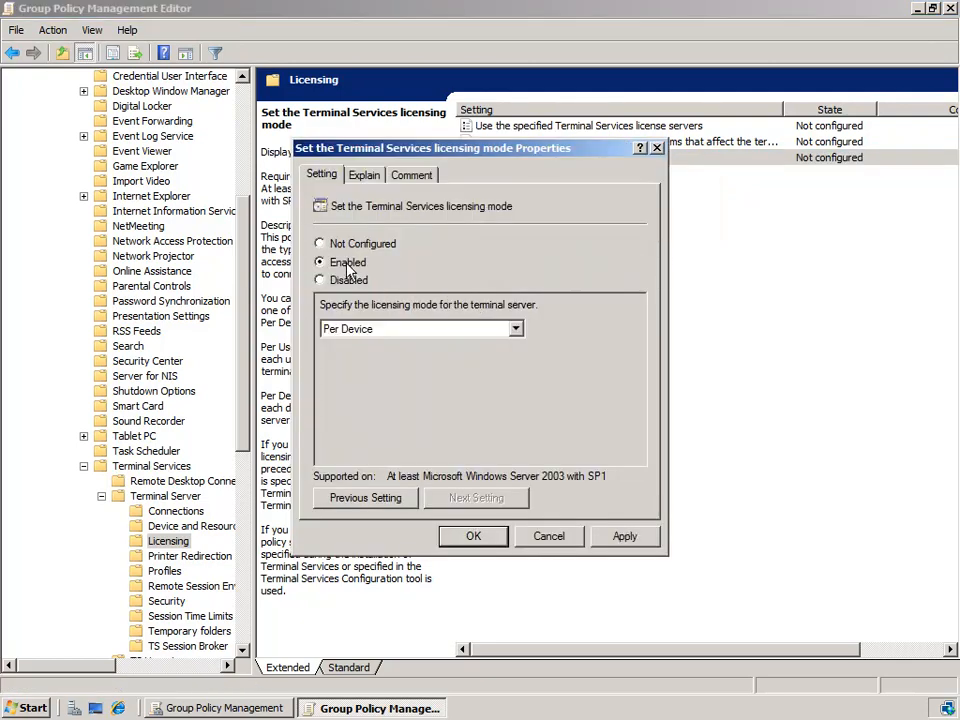
click(516, 330)
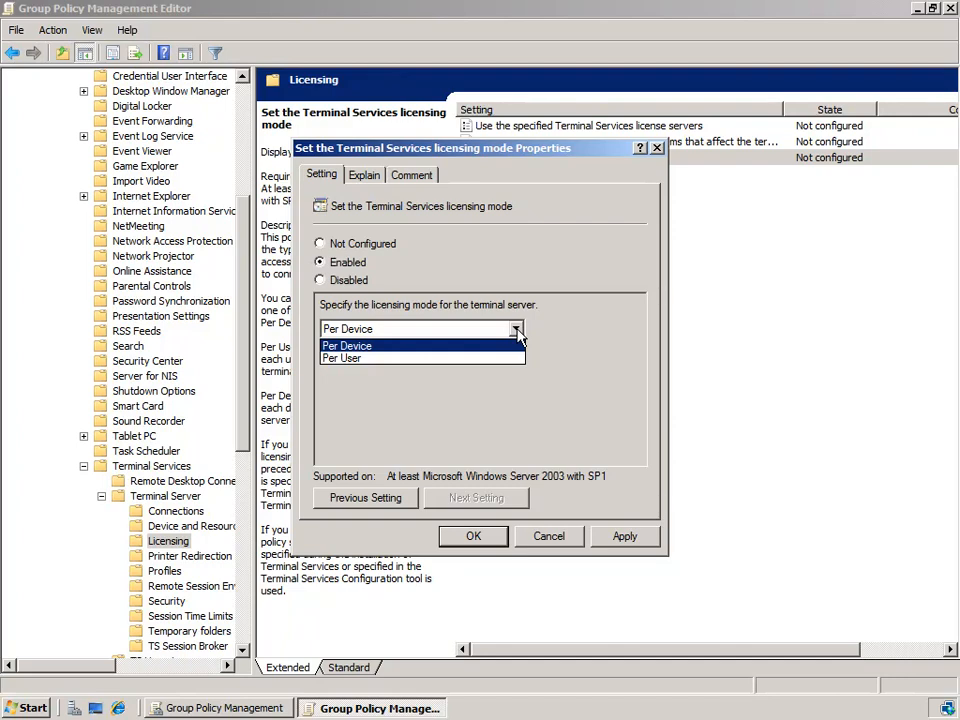
click(551, 536)
click(551, 536)
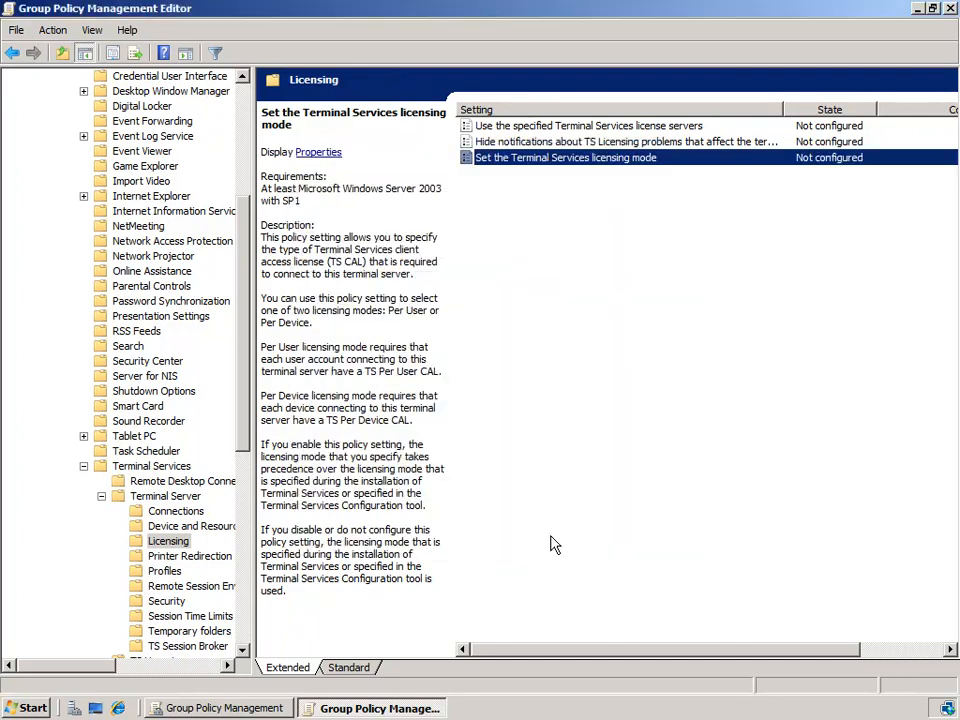
Open the properties of the "Use the specified Terminal Services license servers" policy and select Enabled.
click(617, 133)
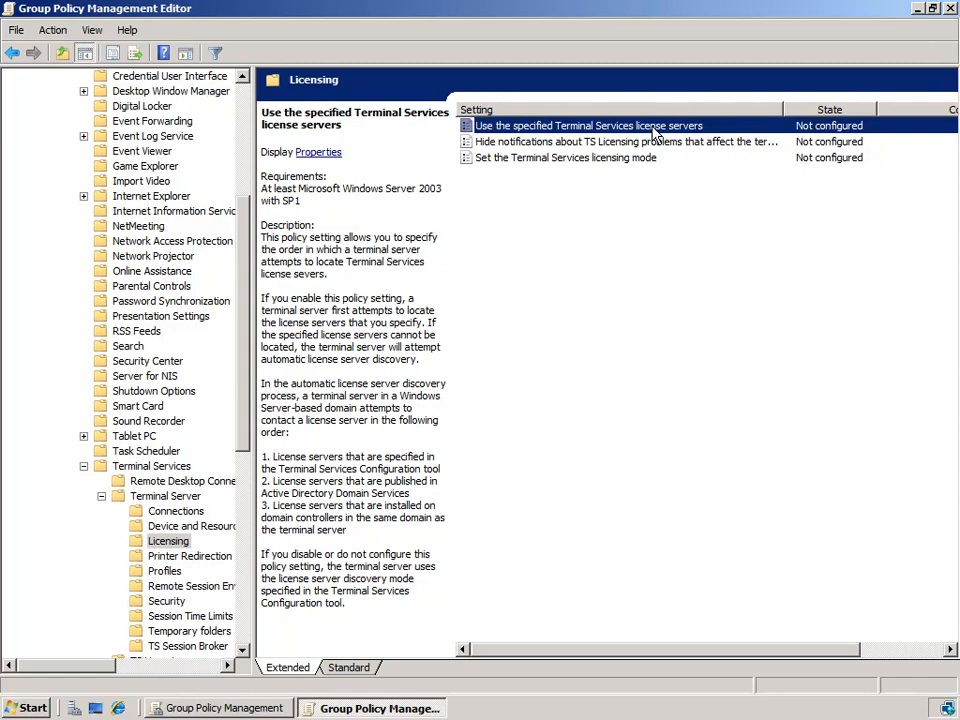
right_click(655, 133)
click(696, 217)
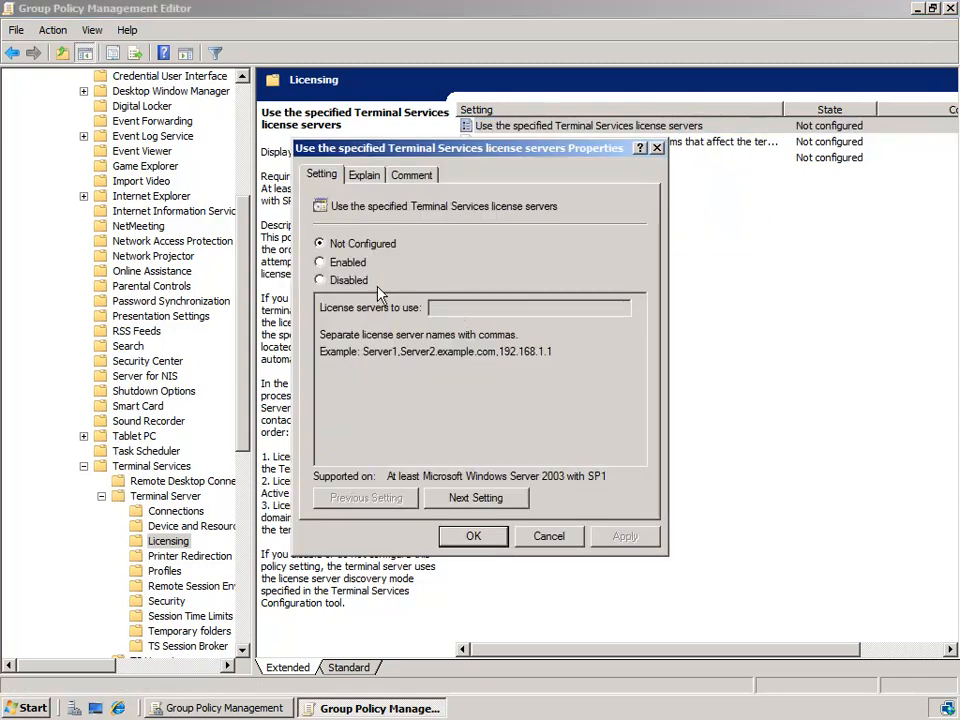
click(350, 264)
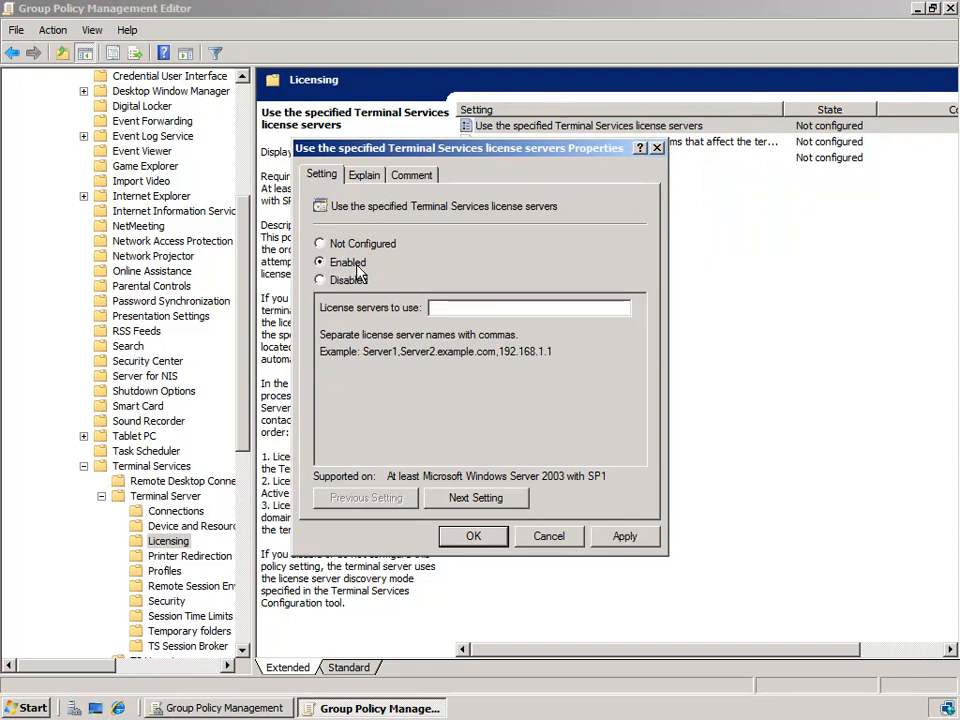